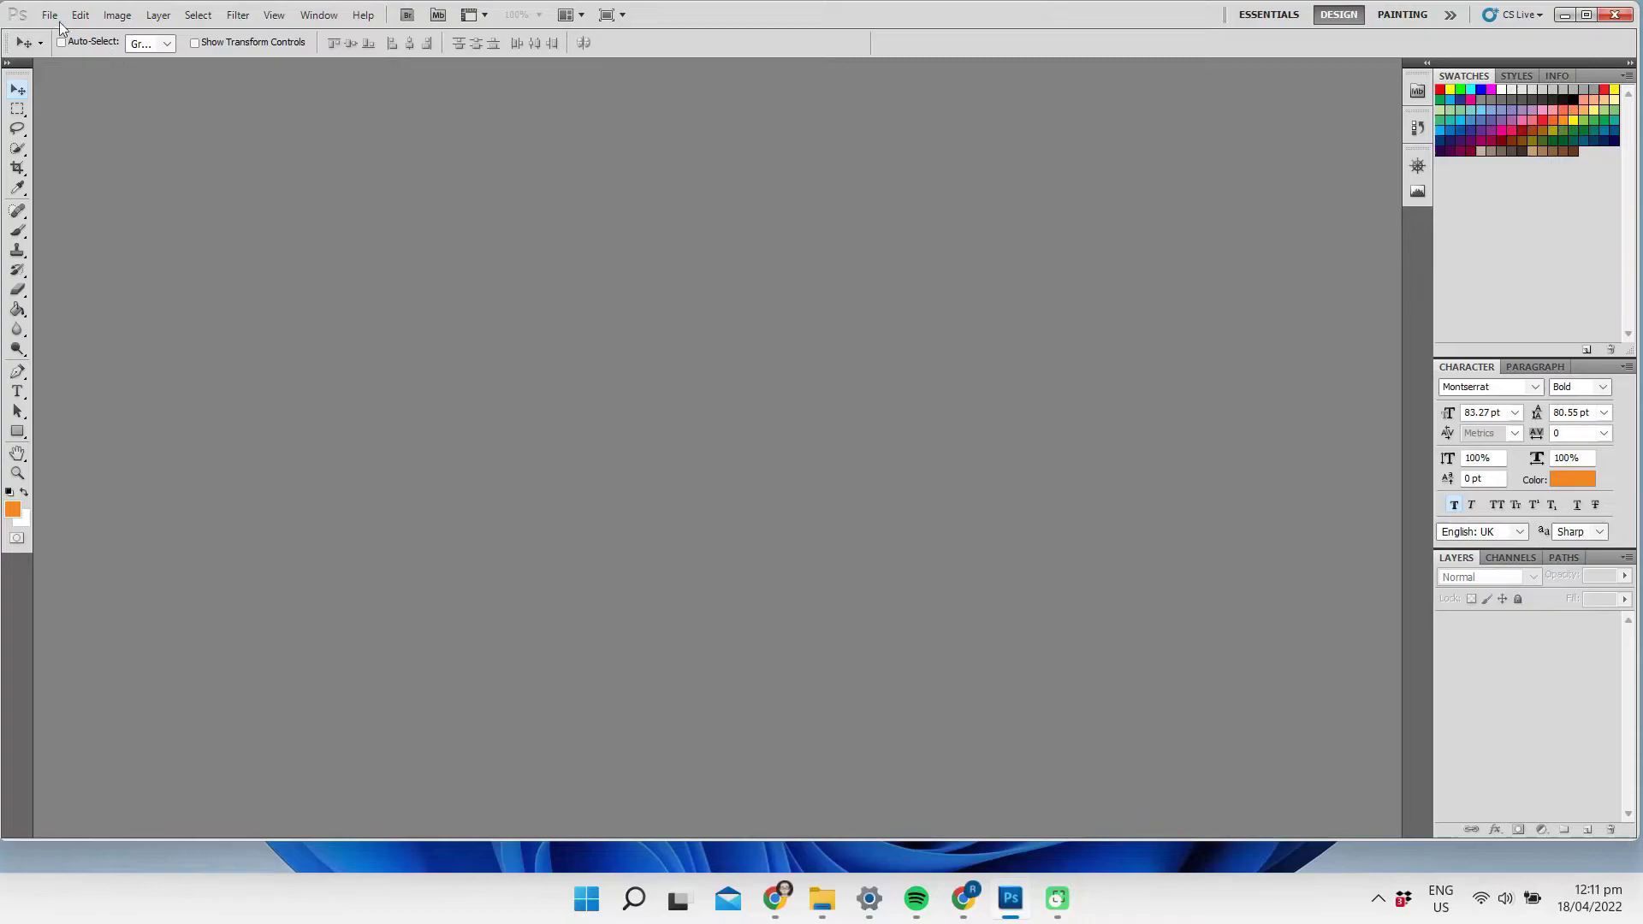
- Open the pexels-andrea-piacquadio portrait photo of the smiling woman
{"action": "left_click", "coordinate": [55, 16]}
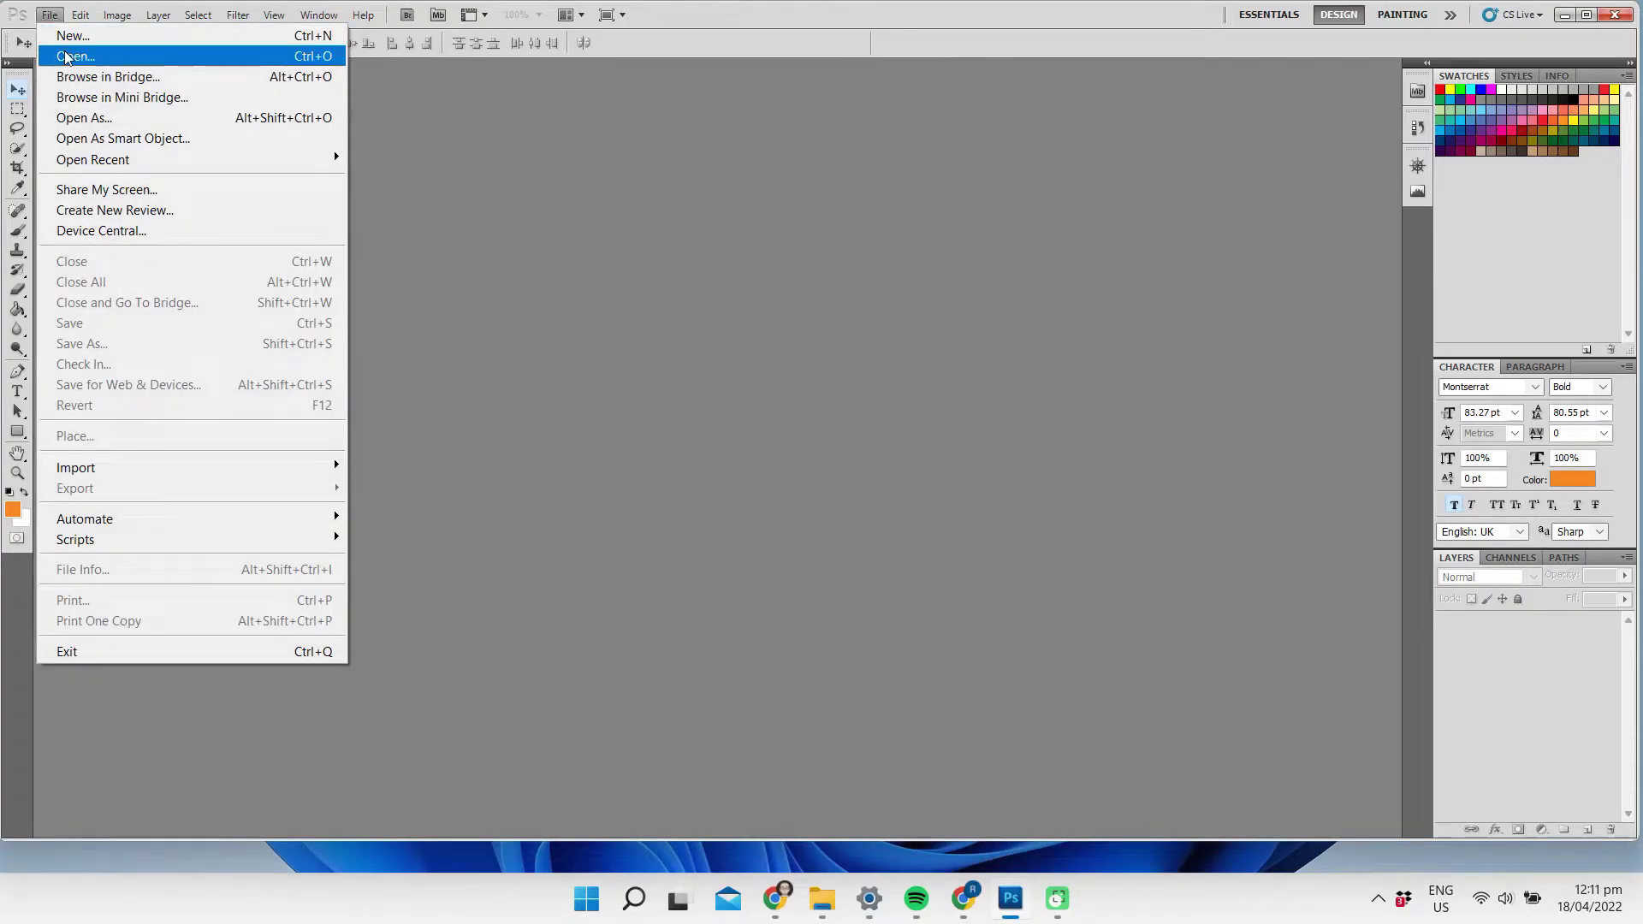
{"action": "left_click", "coordinate": [67, 55]}
{"action": "left_click_drag", "start_coordinate": [1112, 257], "coordinate": [1112, 440]}
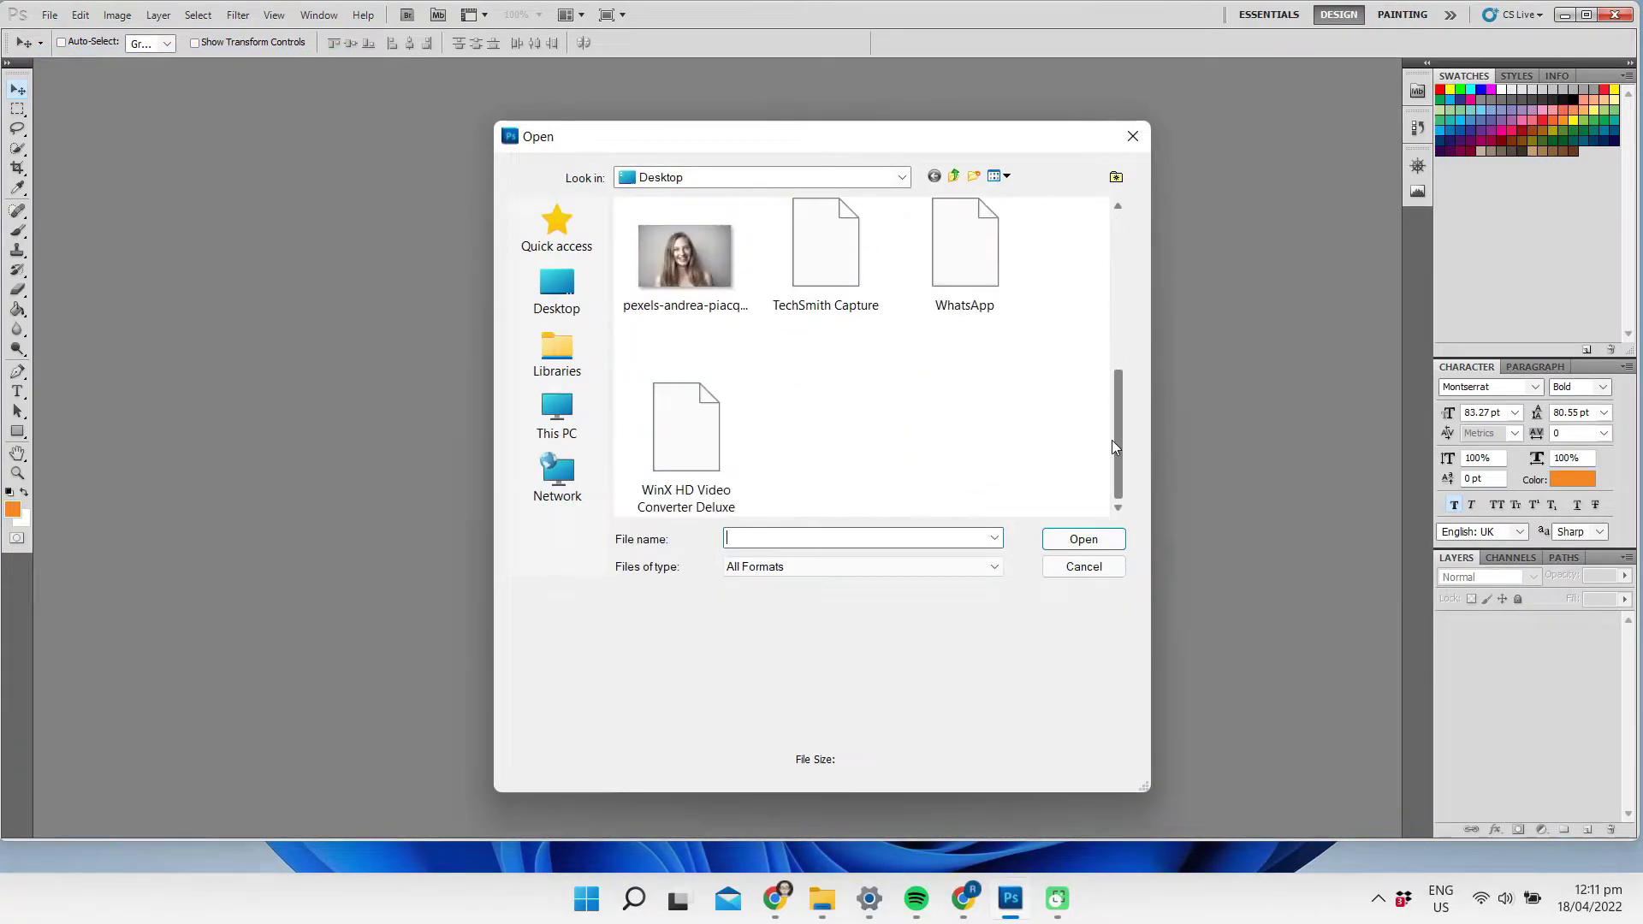
{"action": "left_click", "coordinate": [706, 308]}
{"action": "left_click", "coordinate": [1085, 539]}
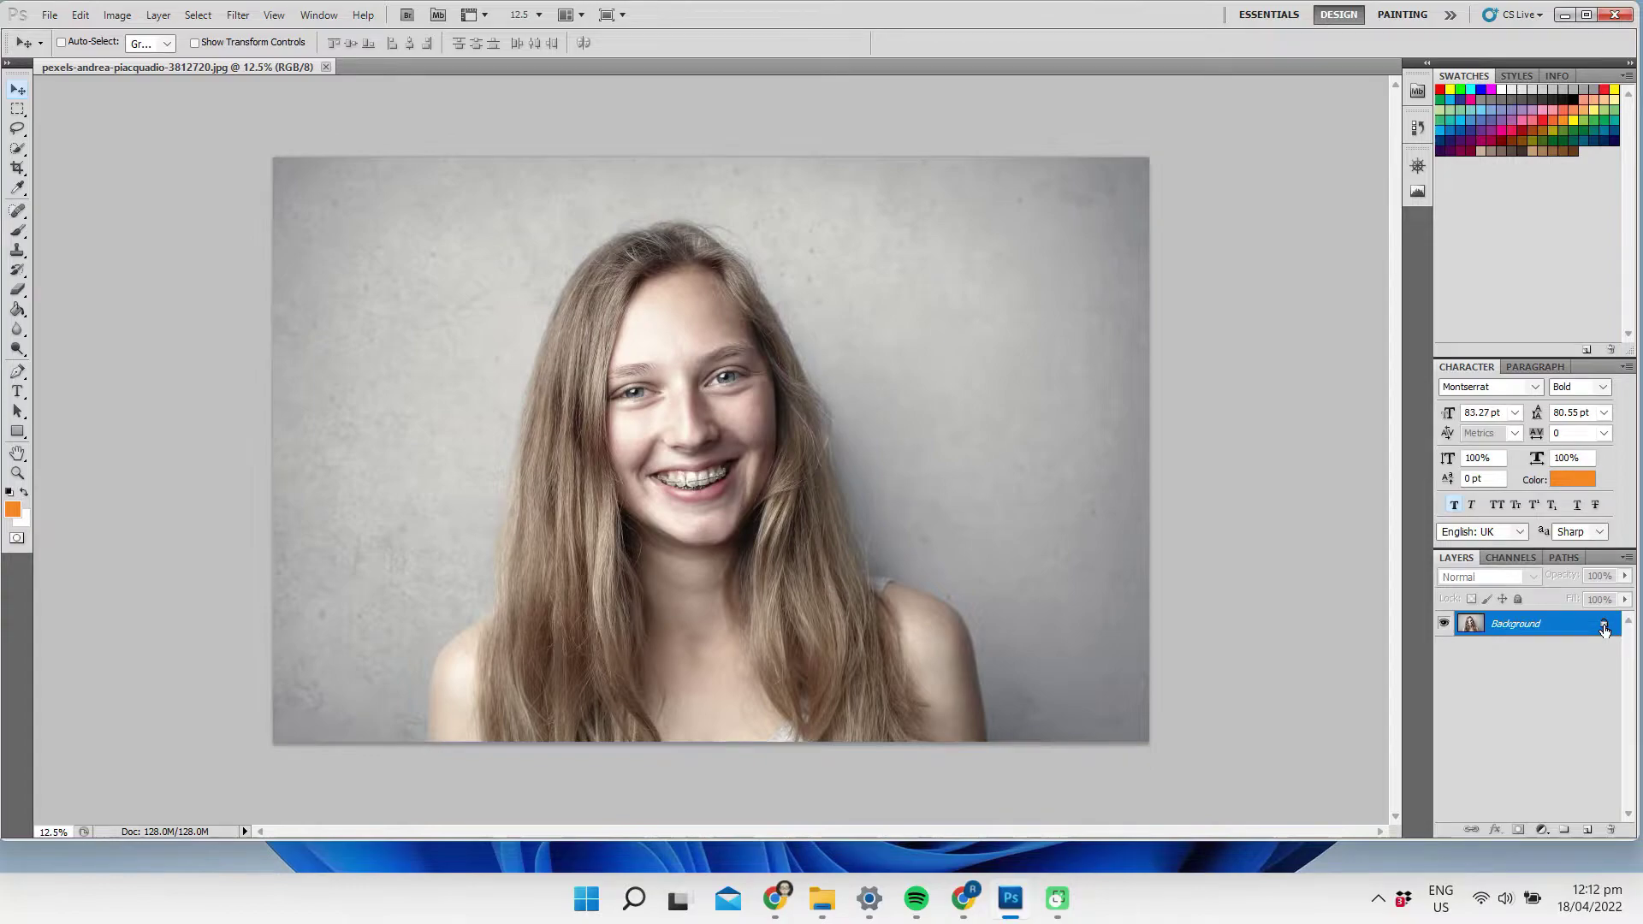
- Convert the locked Background into Layer 0 and add an empty Layer 1 above it
{"action": "double_click", "coordinate": [1605, 627]}
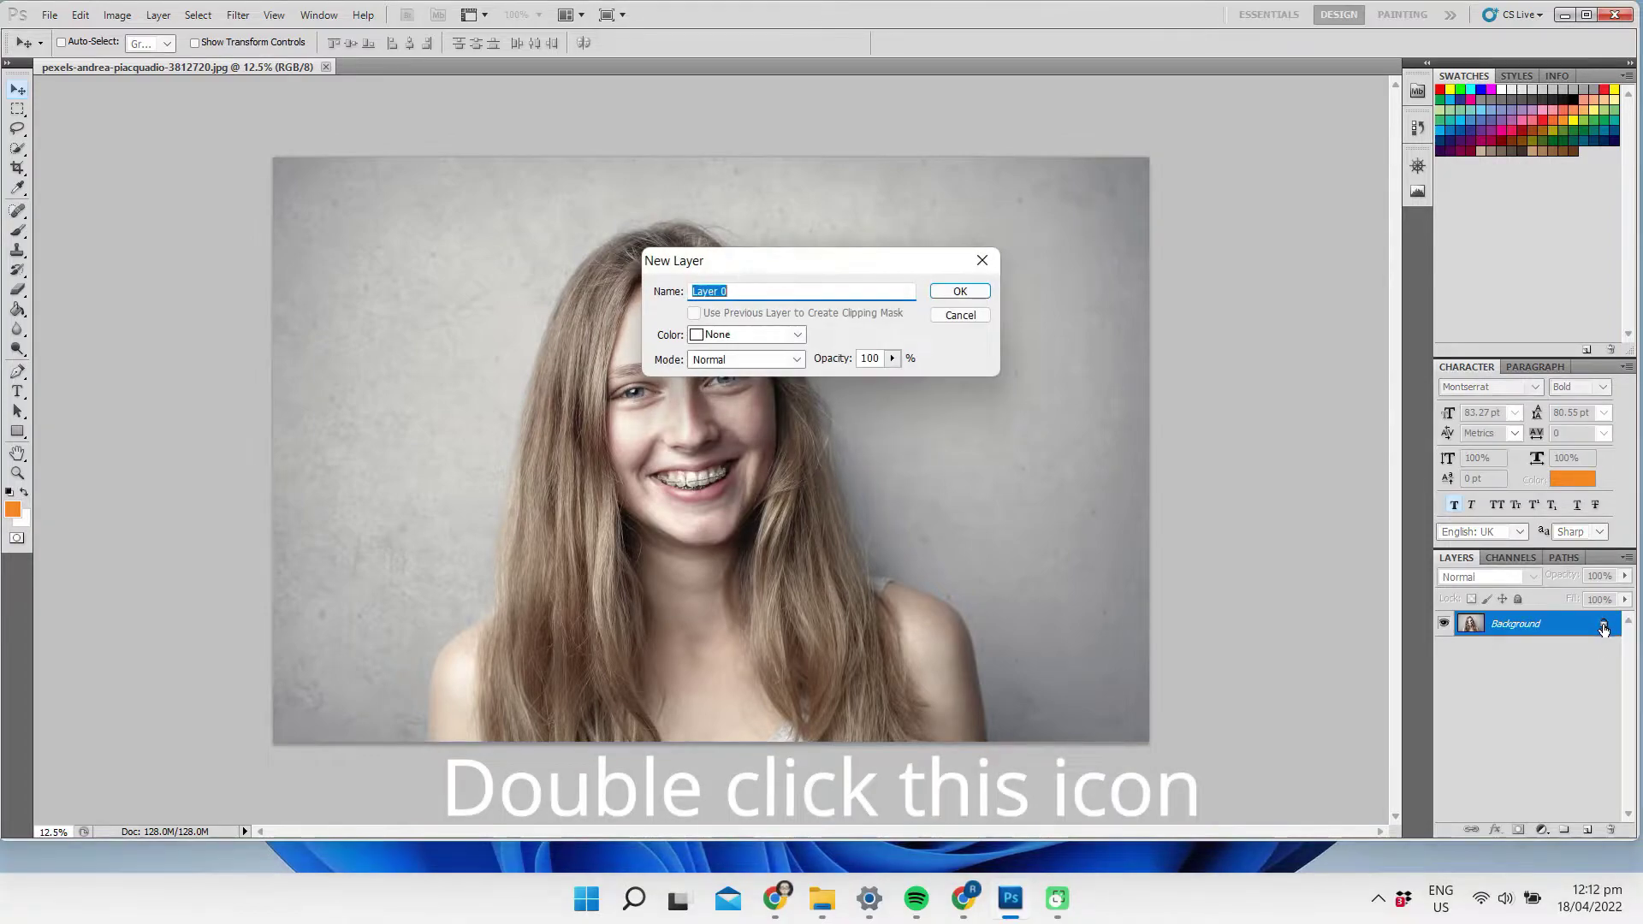
{"action": "left_click", "coordinate": [960, 292]}
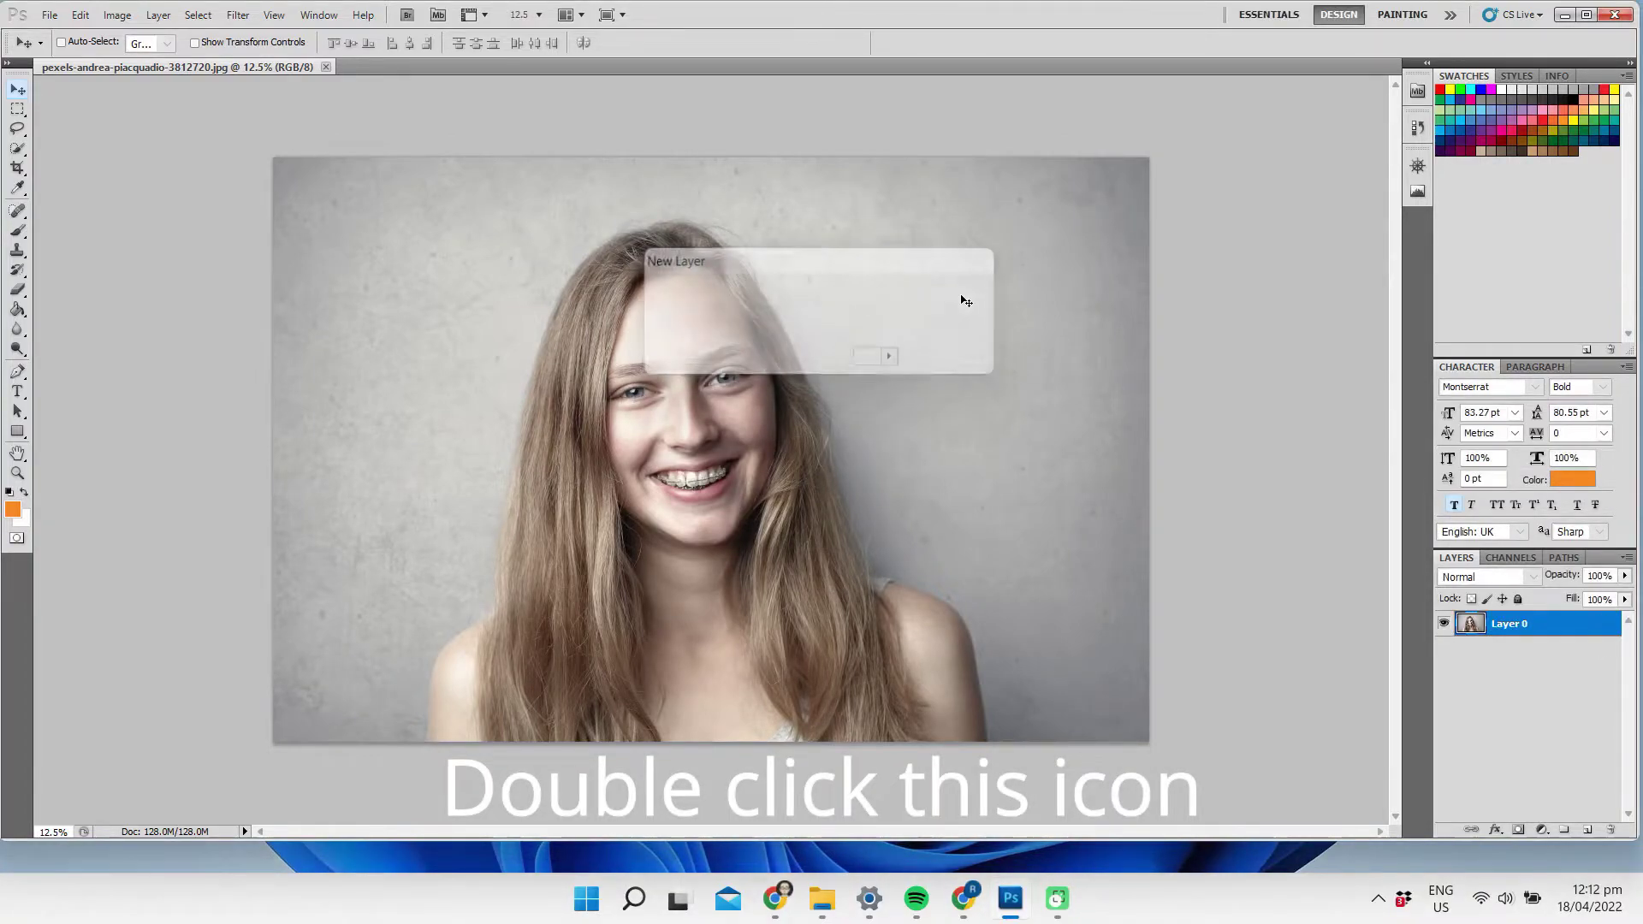
{"action": "left_click", "coordinate": [1589, 832]}
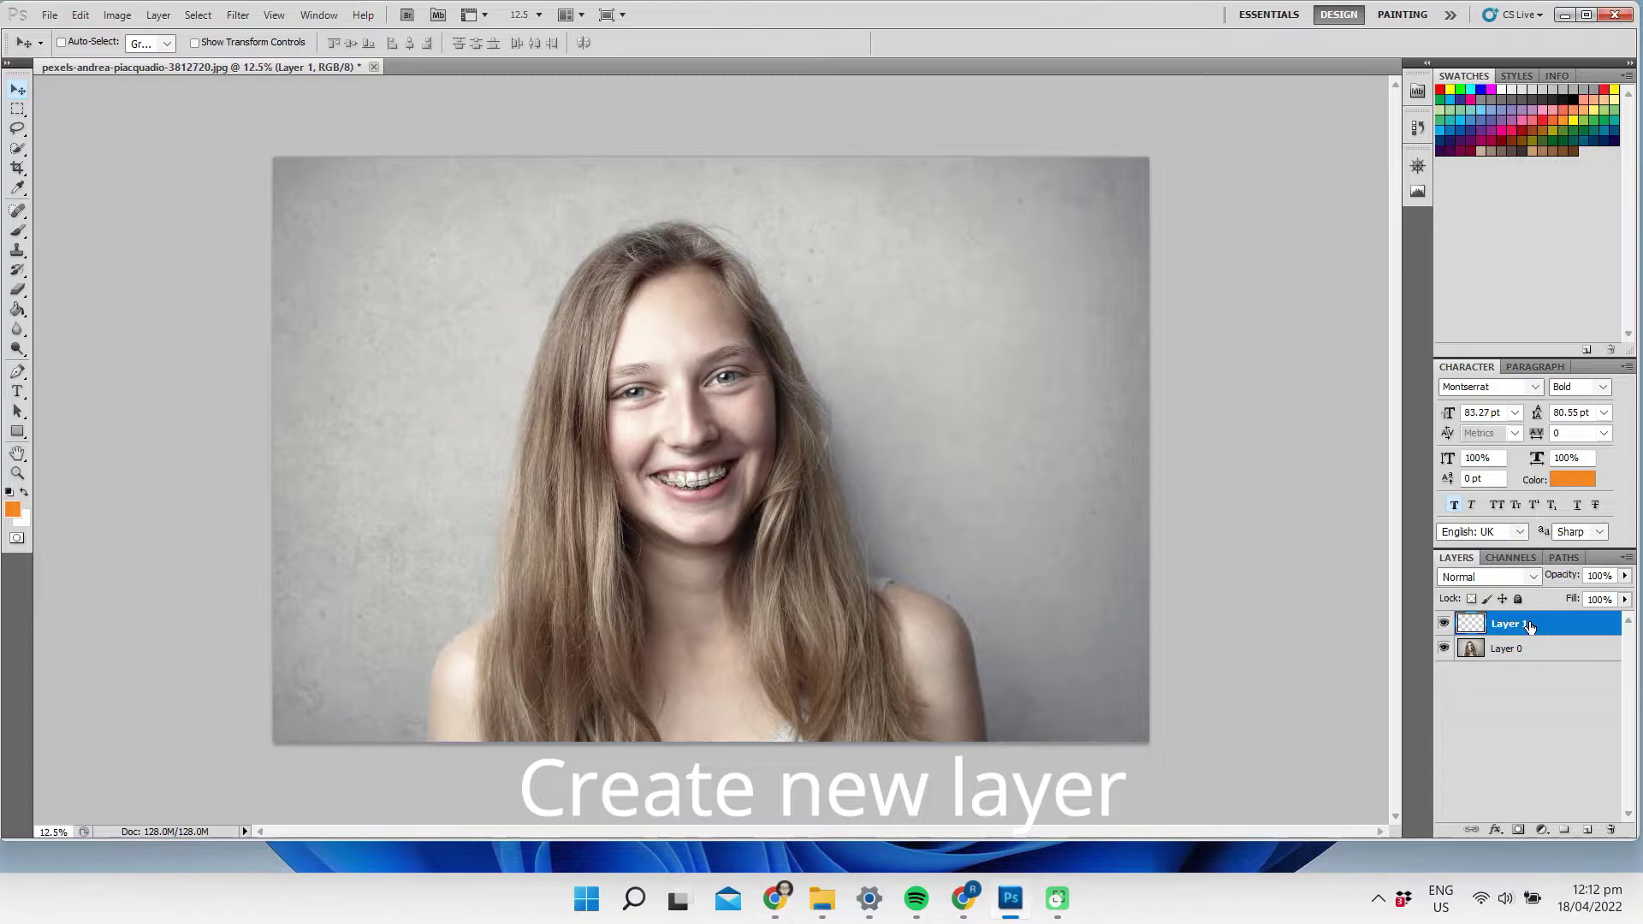
- Set the foreground colour to a strong pinkish red and paint-bucket fill Layer 1 across the canvas
{"action": "left_click", "coordinate": [15, 511]}
{"action": "left_click_drag", "start_coordinate": [834, 263], "coordinate": [836, 248]}
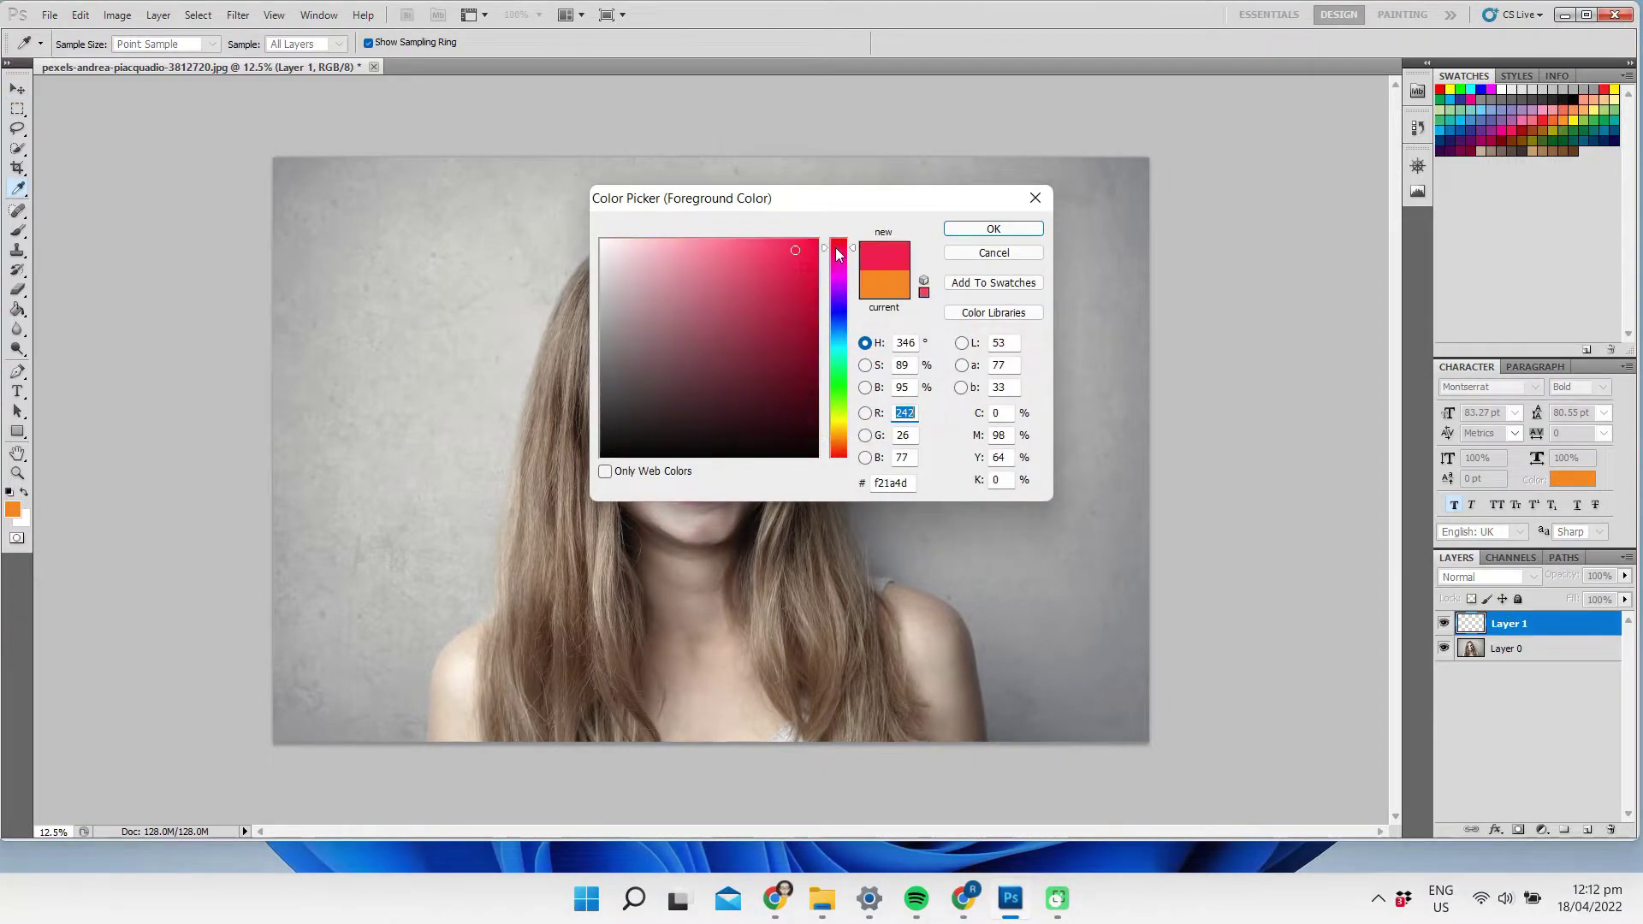
{"action": "left_click", "coordinate": [600, 312]}
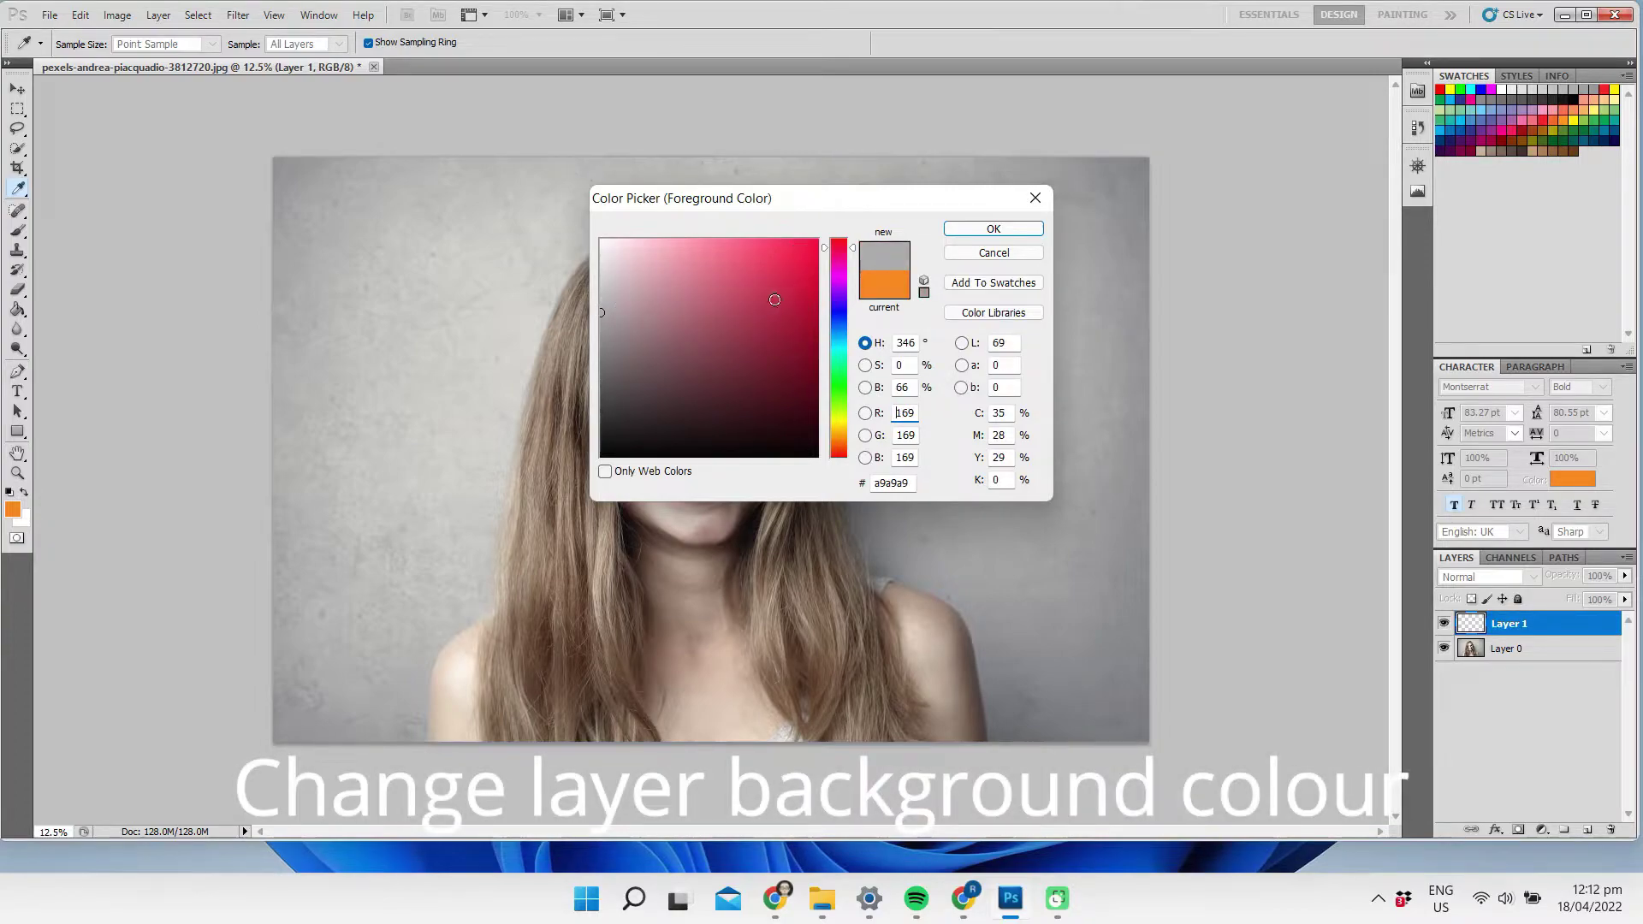
{"action": "left_click_drag", "start_coordinate": [798, 296], "coordinate": [817, 252]}
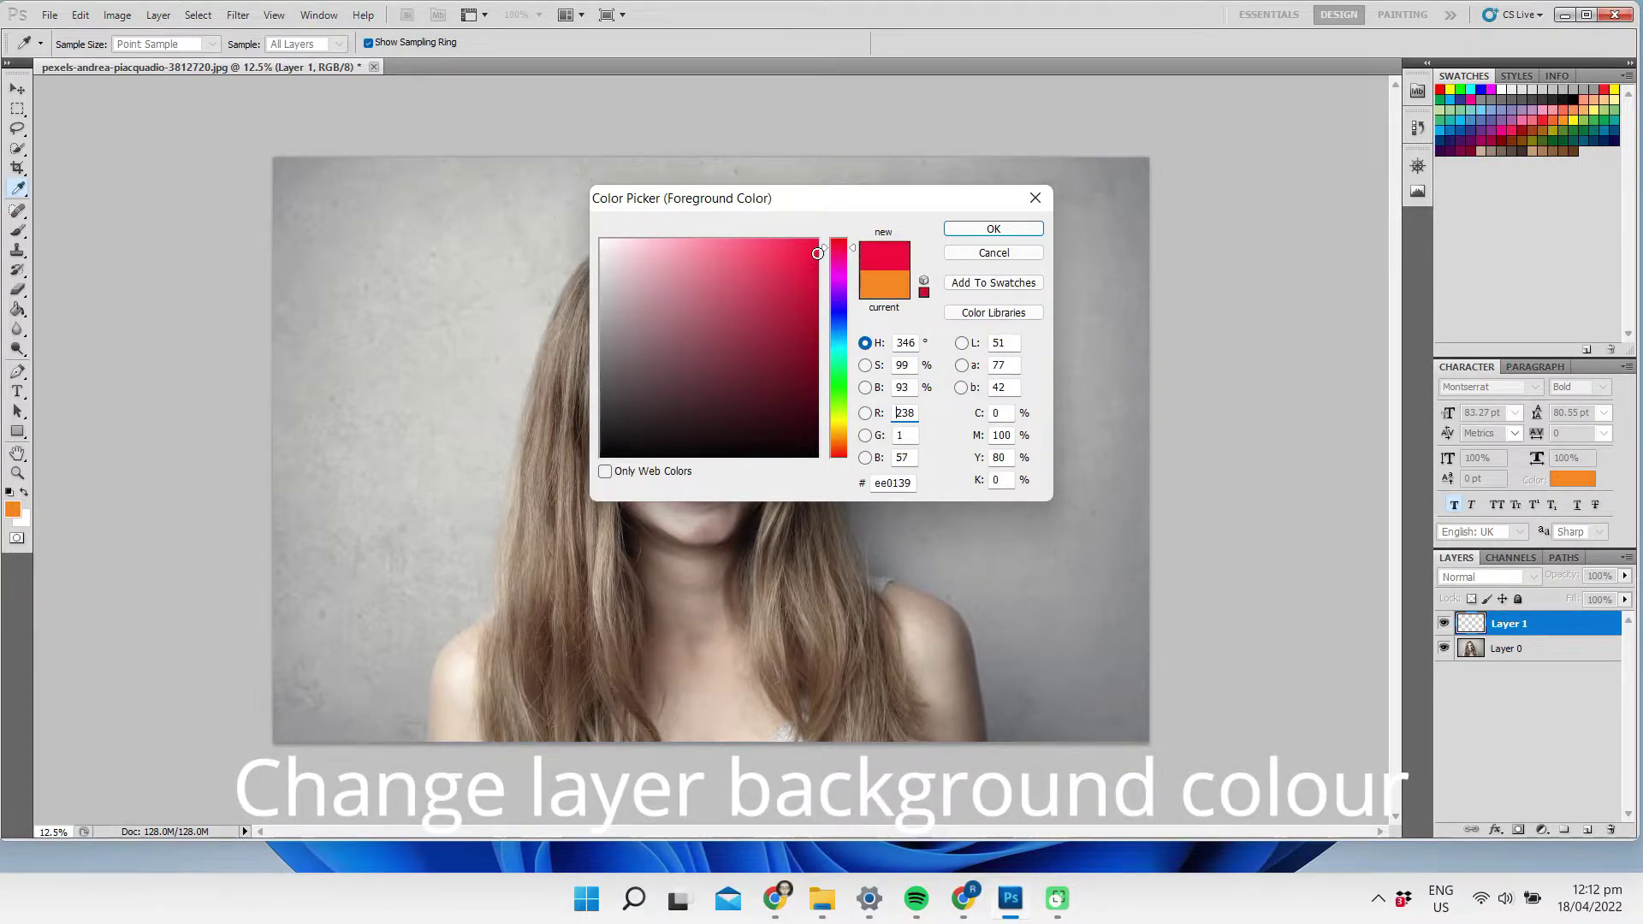
{"action": "left_click", "coordinate": [966, 229]}
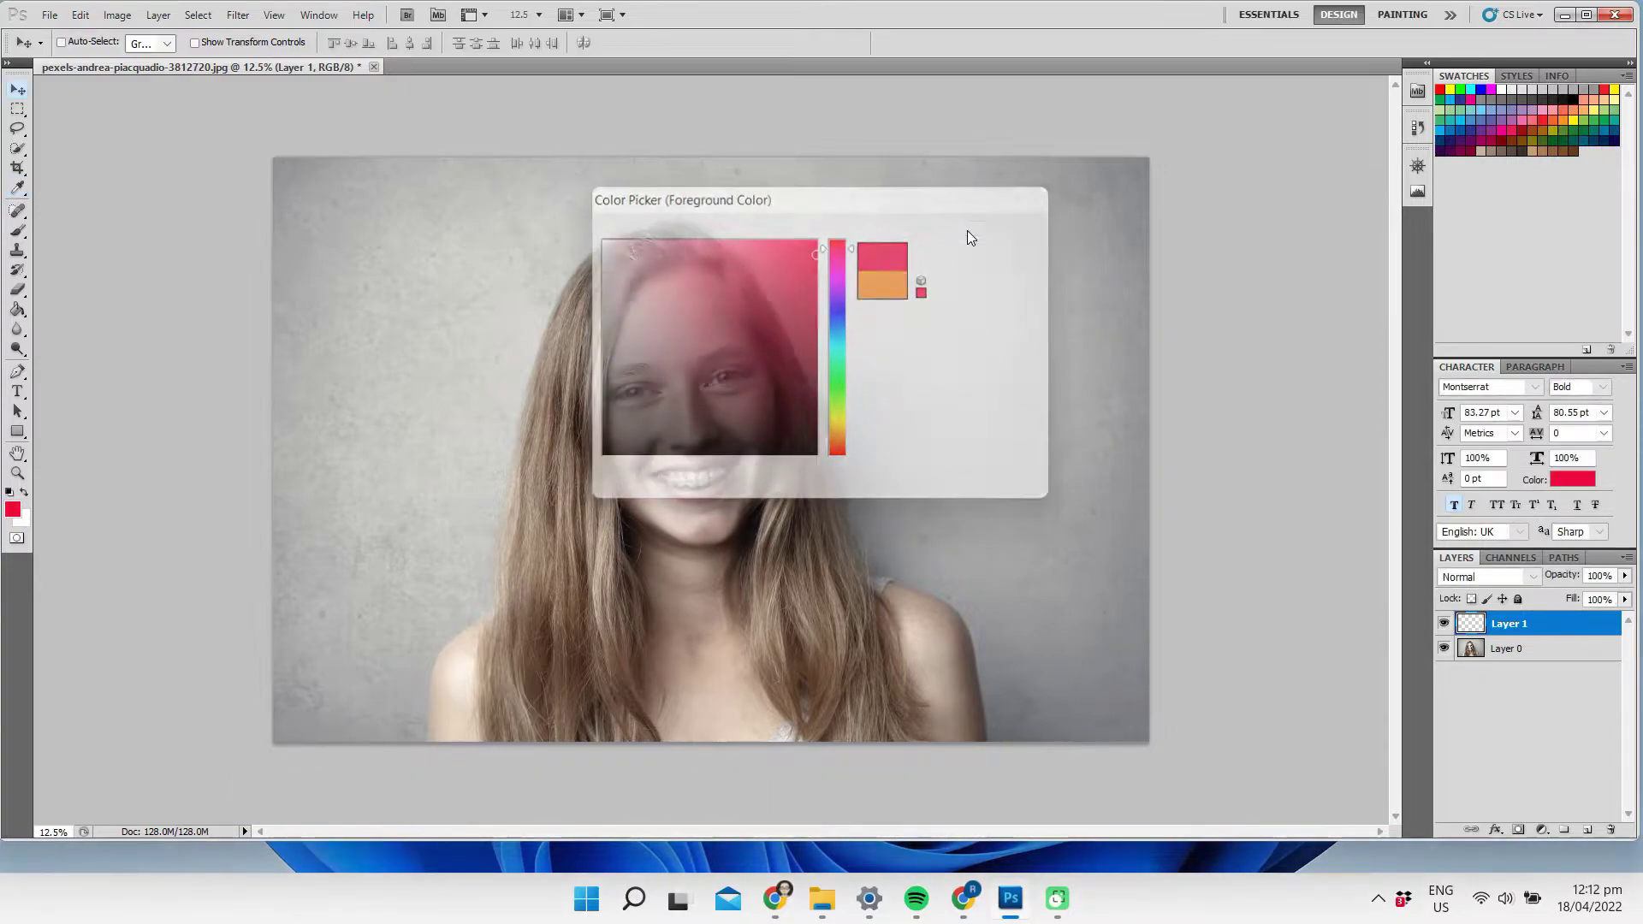
{"action": "left_click", "coordinate": [19, 311]}
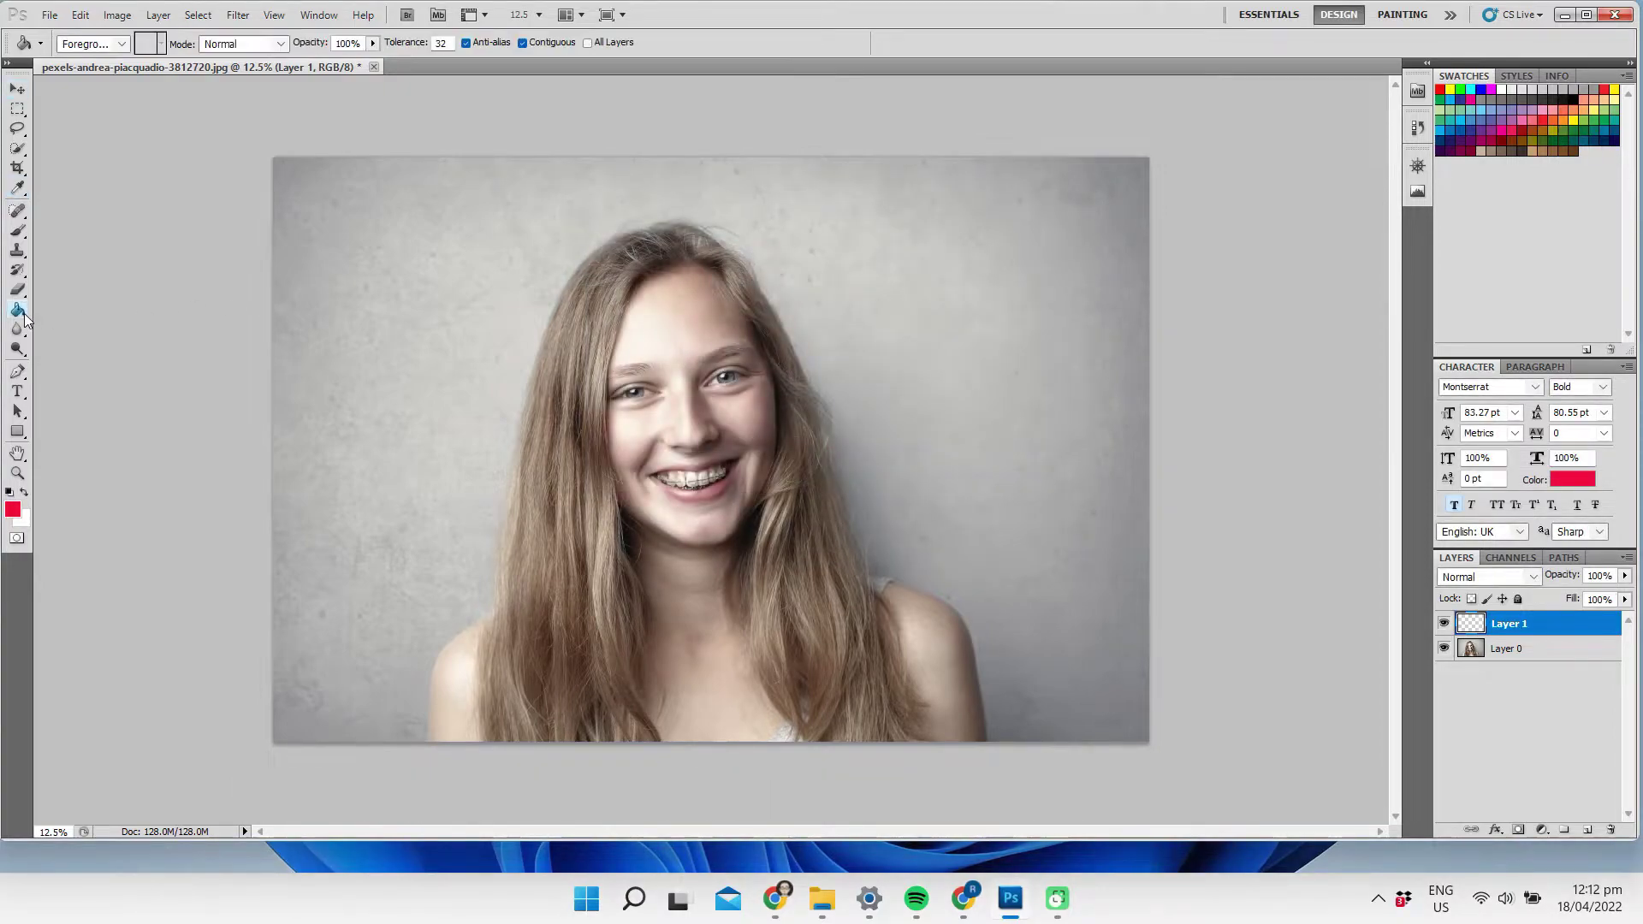
{"action": "left_click", "coordinate": [467, 348]}
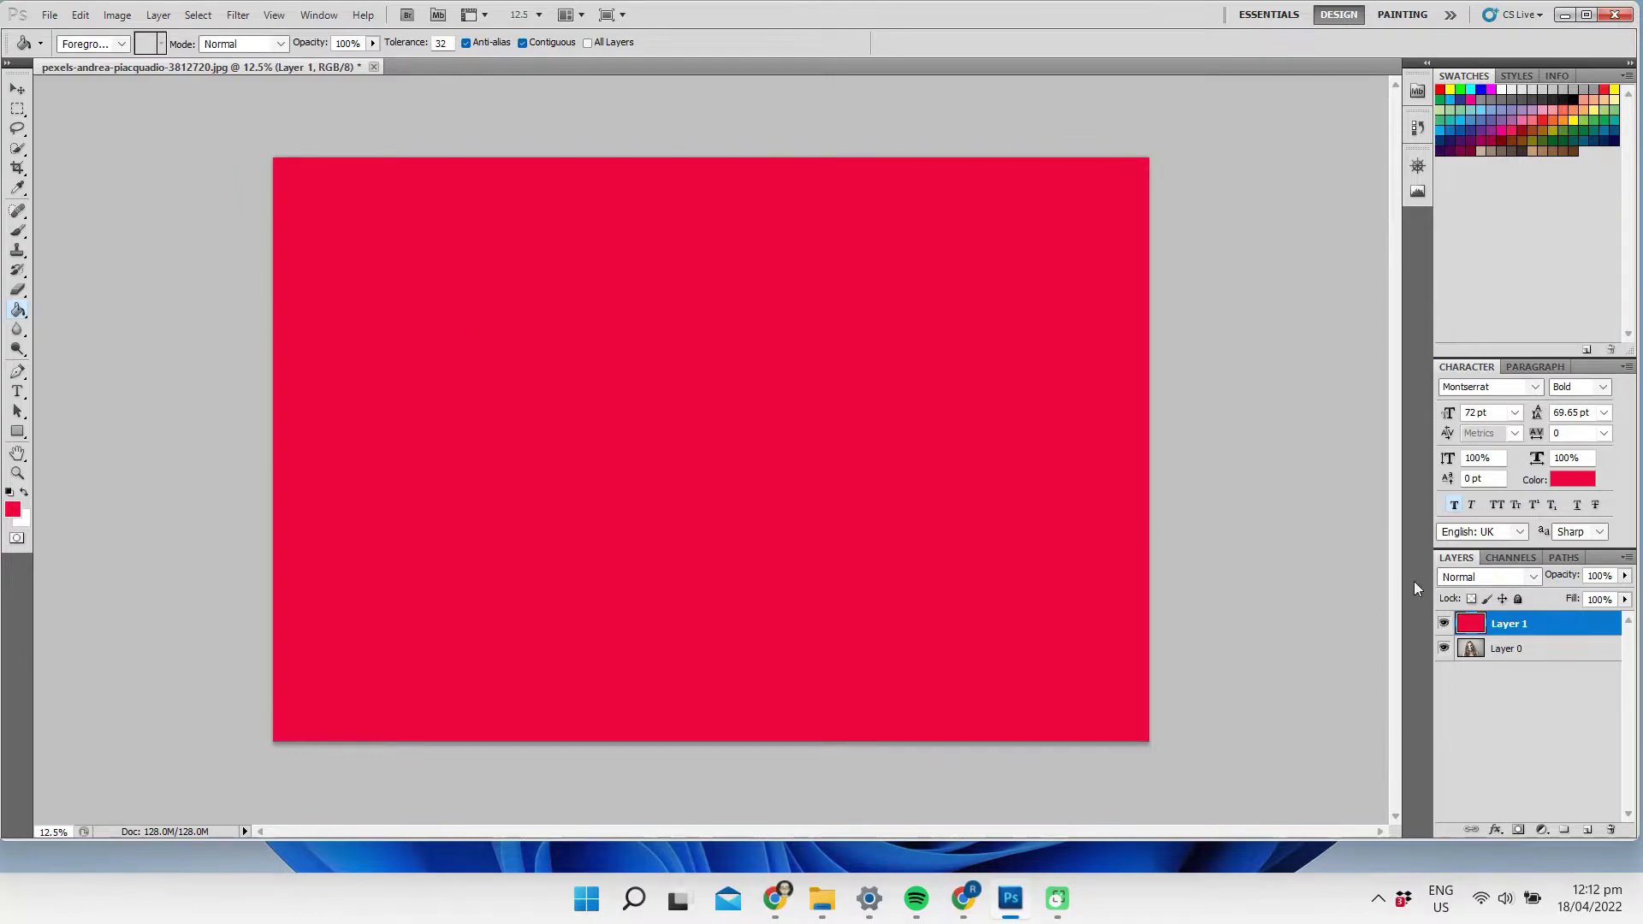
- Drag Layer 0 above Layer 1 so the portrait covers the red fill
{"action": "left_click", "coordinate": [1549, 653]}
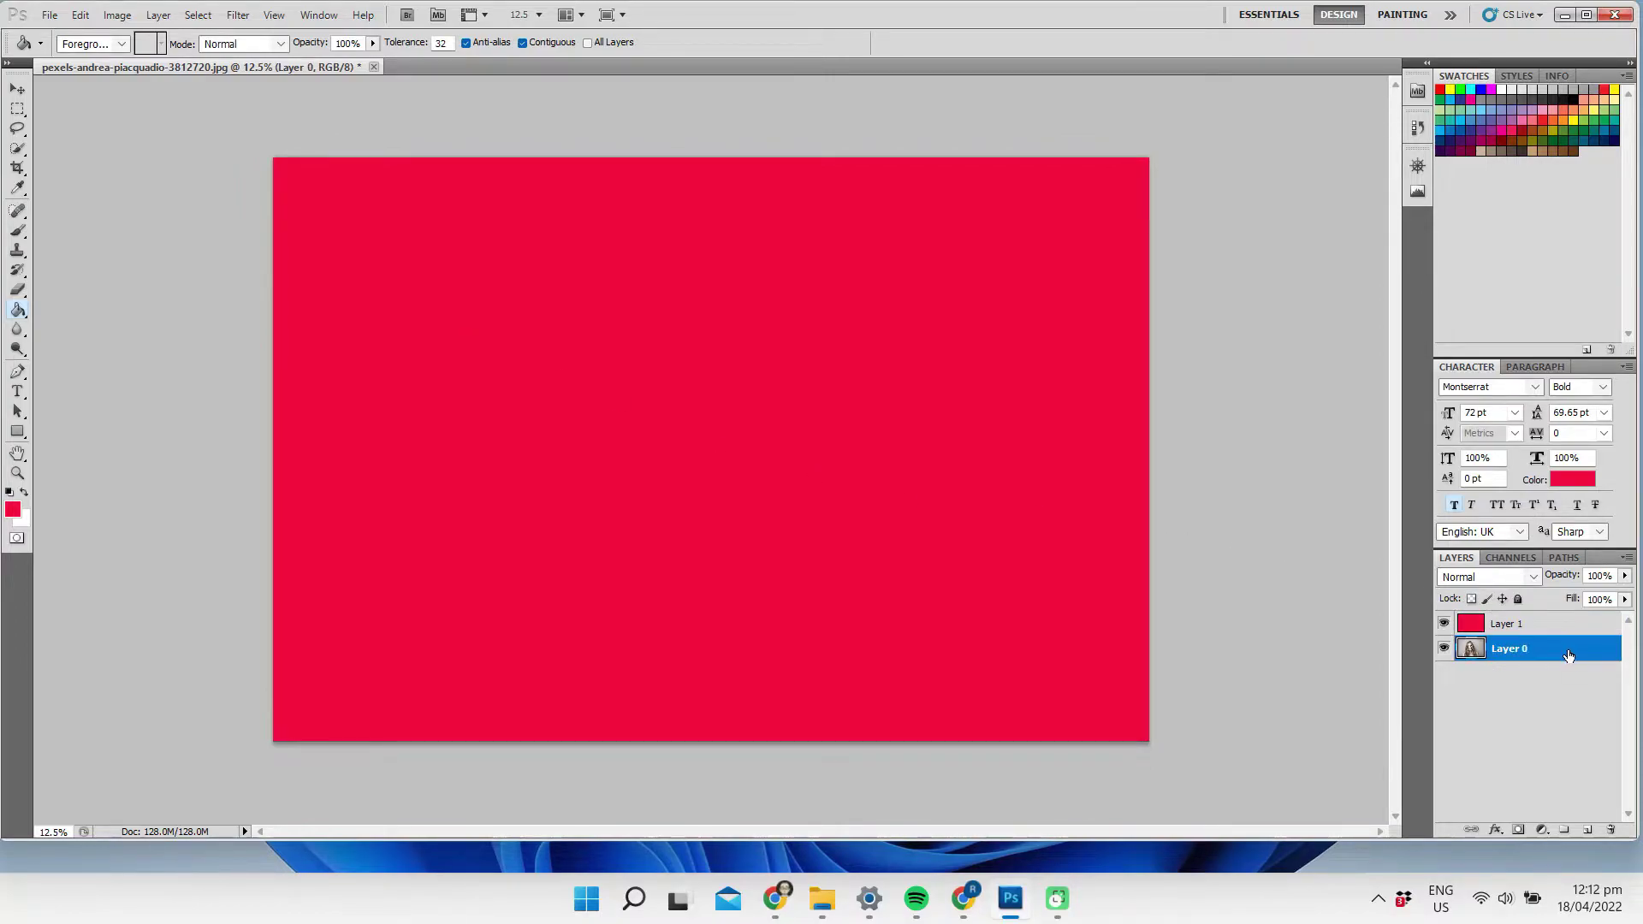
{"action": "left_click_drag", "start_coordinate": [1568, 655], "coordinate": [1545, 633]}
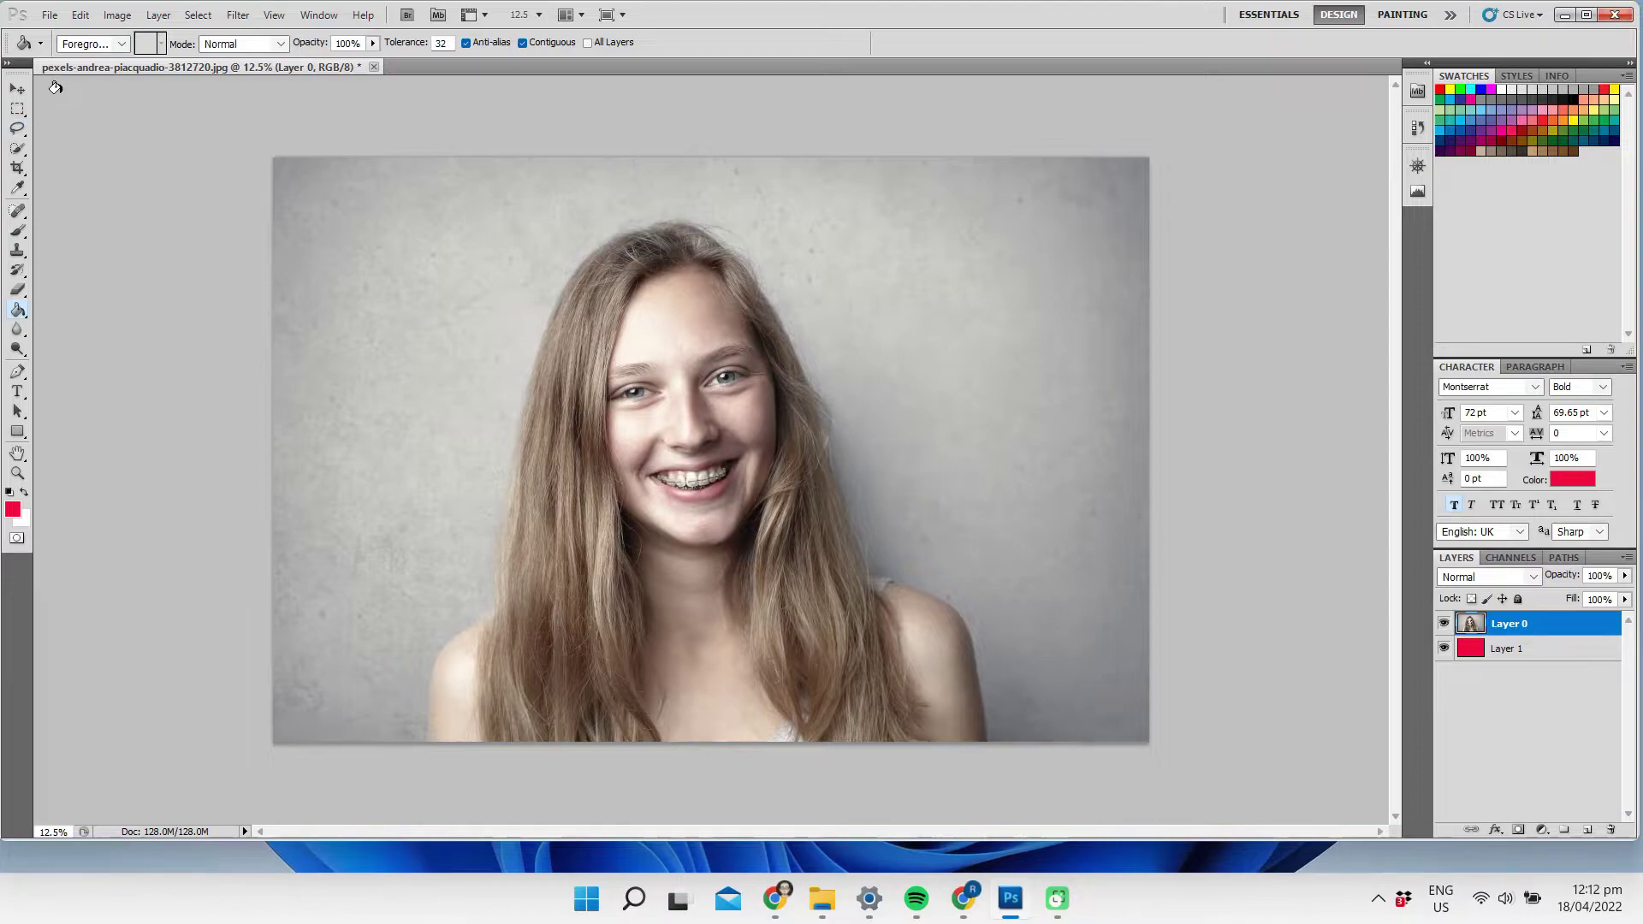
{"action": "left_click", "coordinate": [20, 90]}
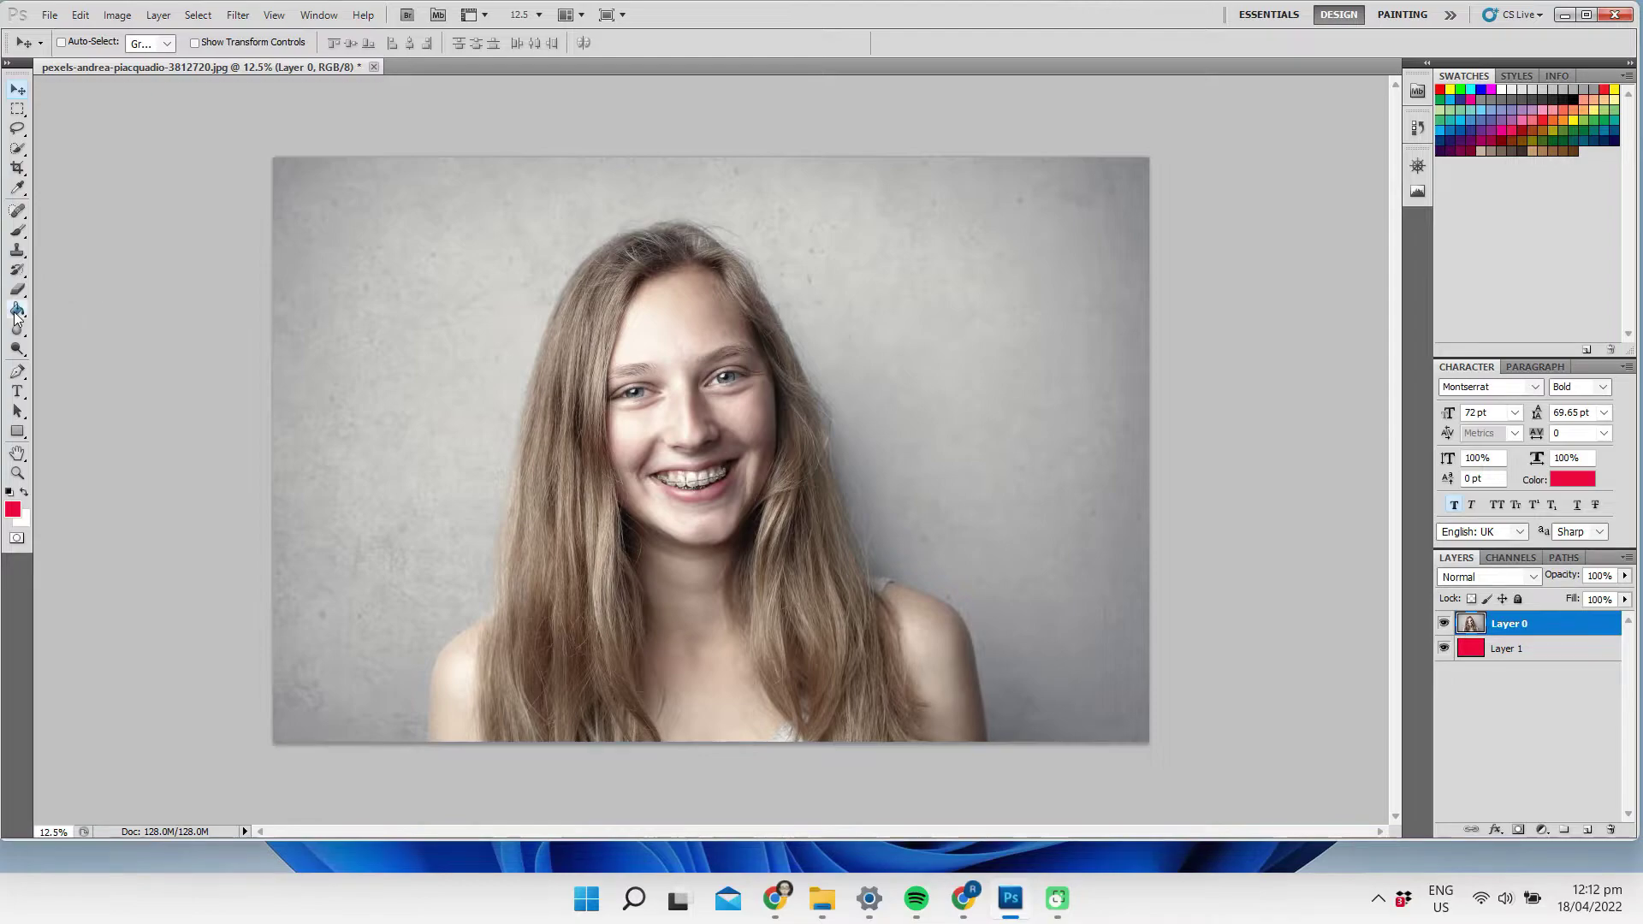
{"action": "left_click", "coordinate": [17, 309]}
{"action": "left_click", "coordinate": [17, 272]}
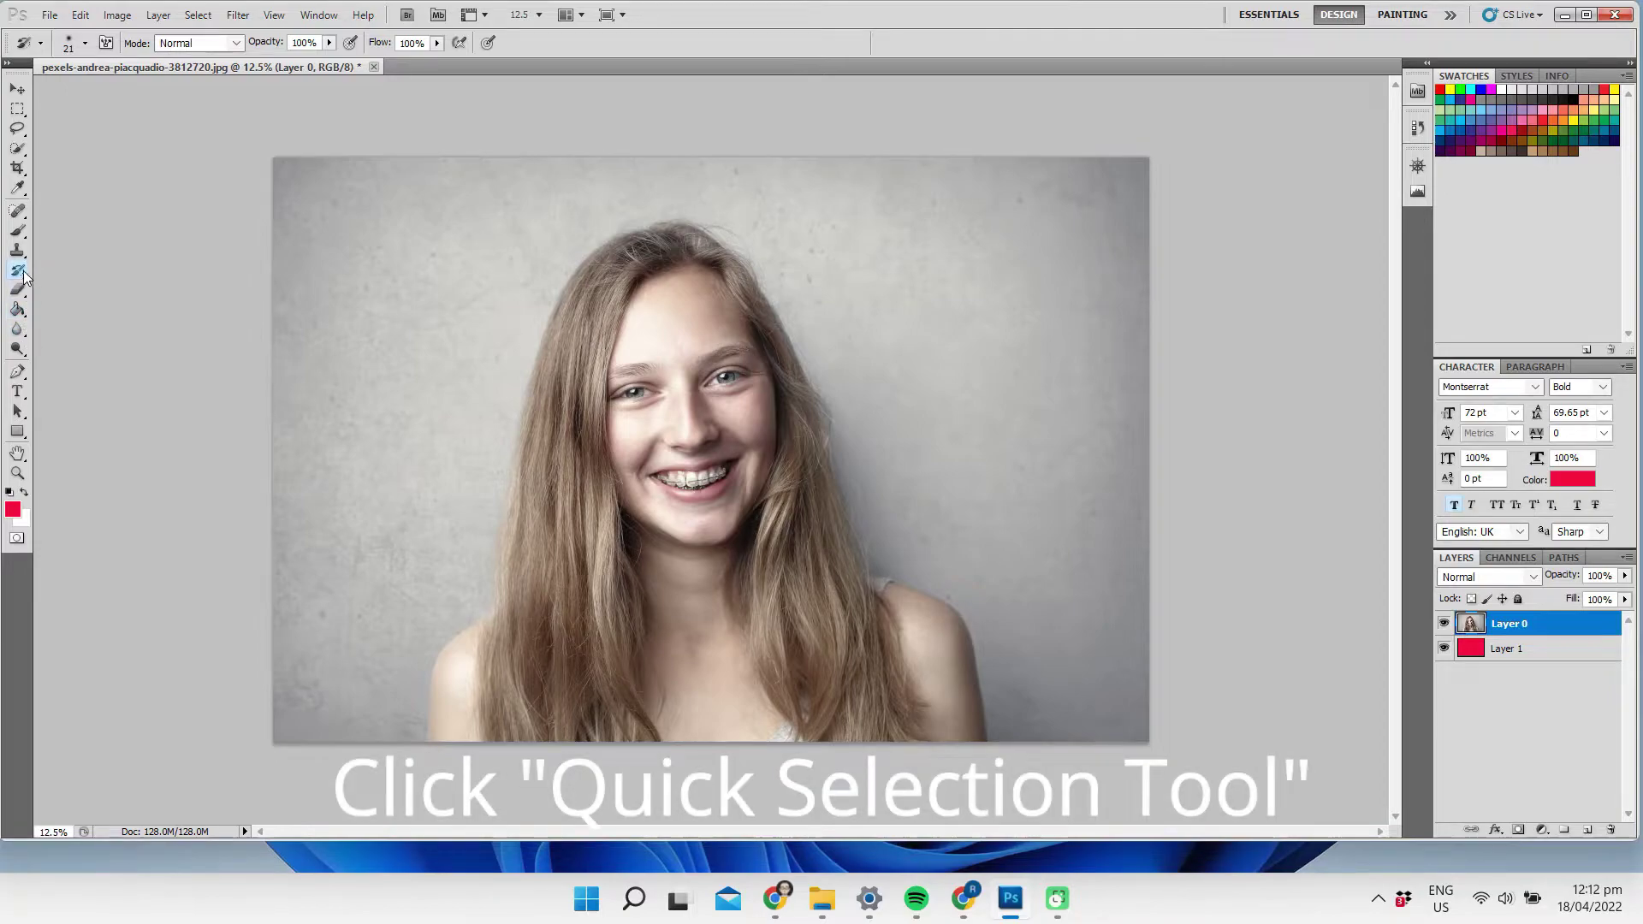
- Quick-select the woman's hair, shoulders, face and chin as one continuous selection
{"action": "left_click", "coordinate": [19, 150]}
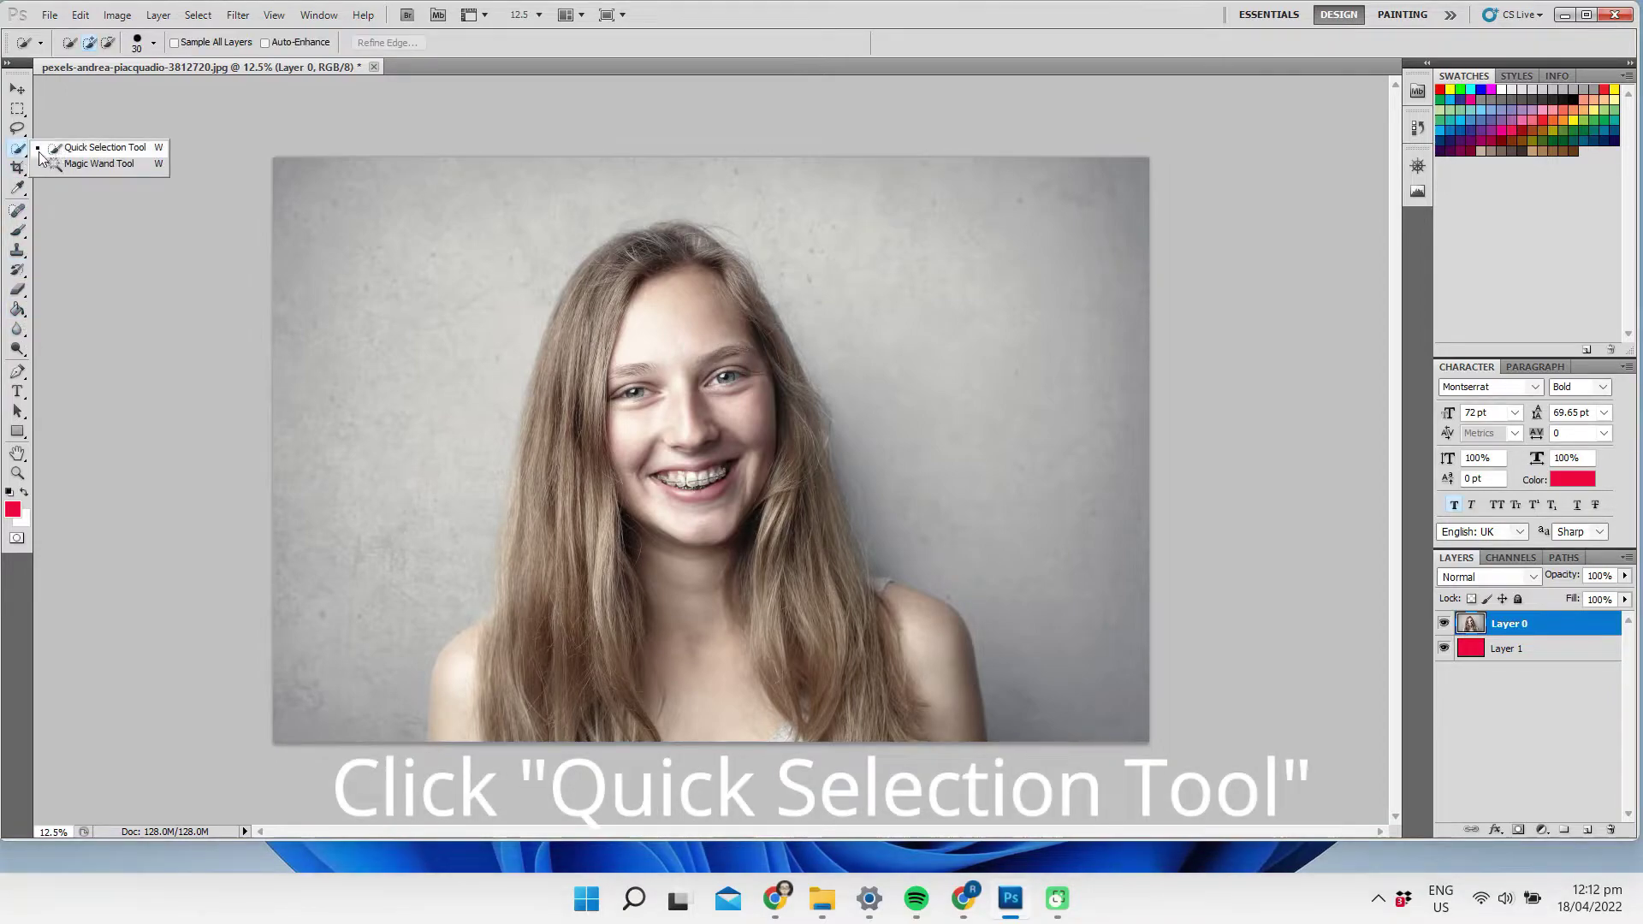
{"action": "left_click", "coordinate": [39, 152]}
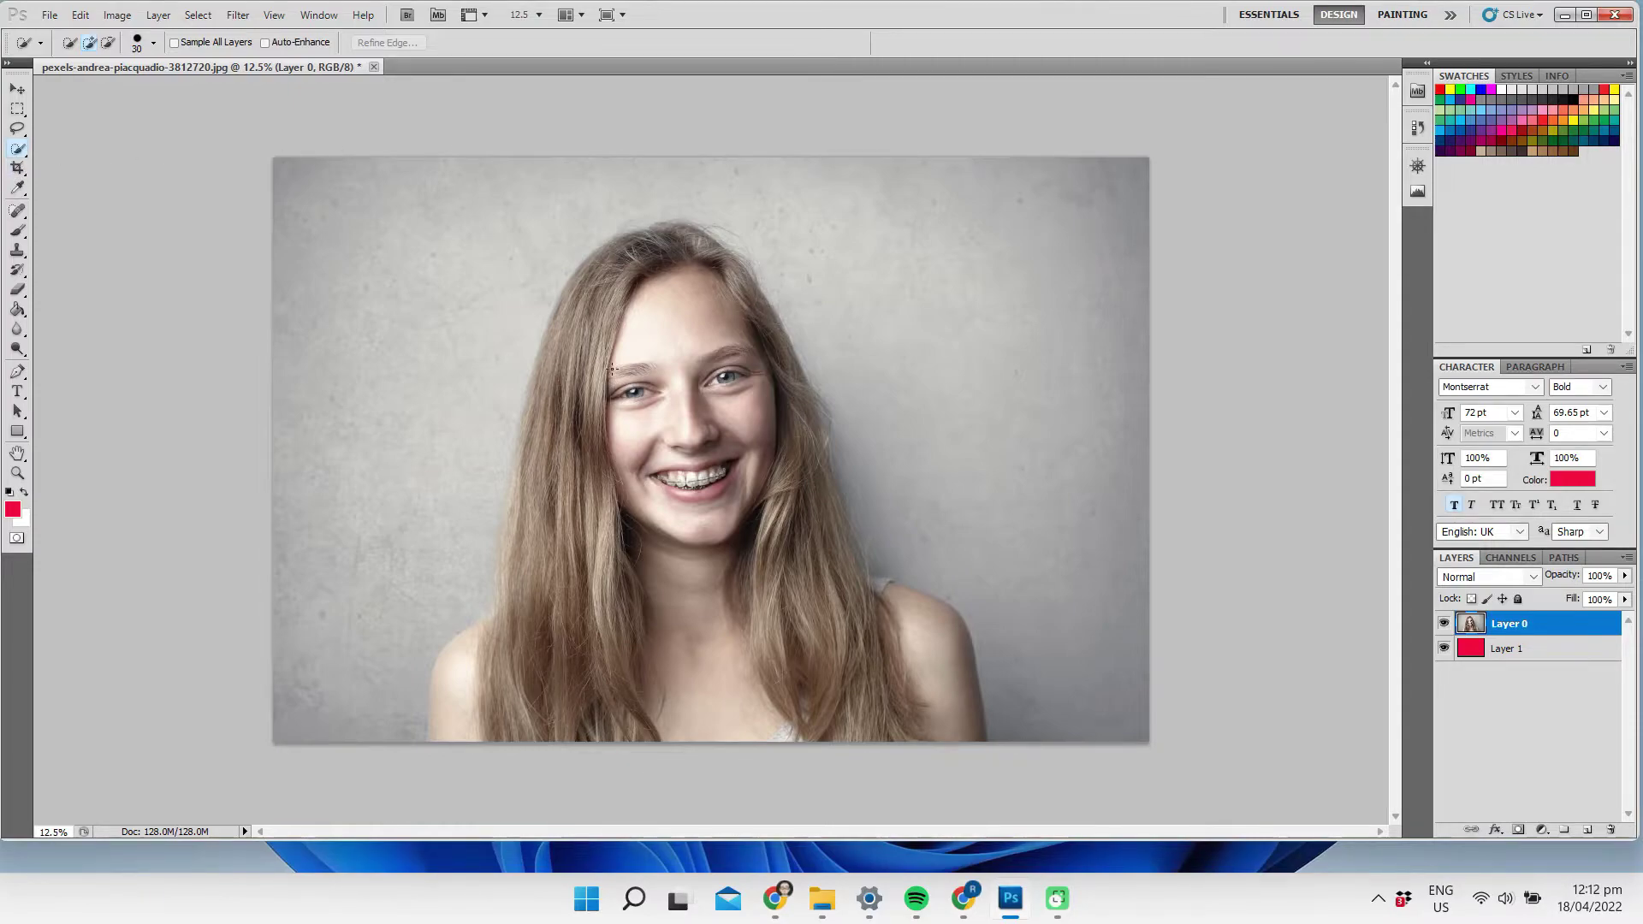
{"action": "mouse_move", "coordinate": [600, 293]}
{"action": "left_mouse_down"}
{"action": "mouse_move", "coordinate": [799, 402]}
{"action": "mouse_move", "coordinate": [984, 728]}
{"action": "left_mouse_up"}
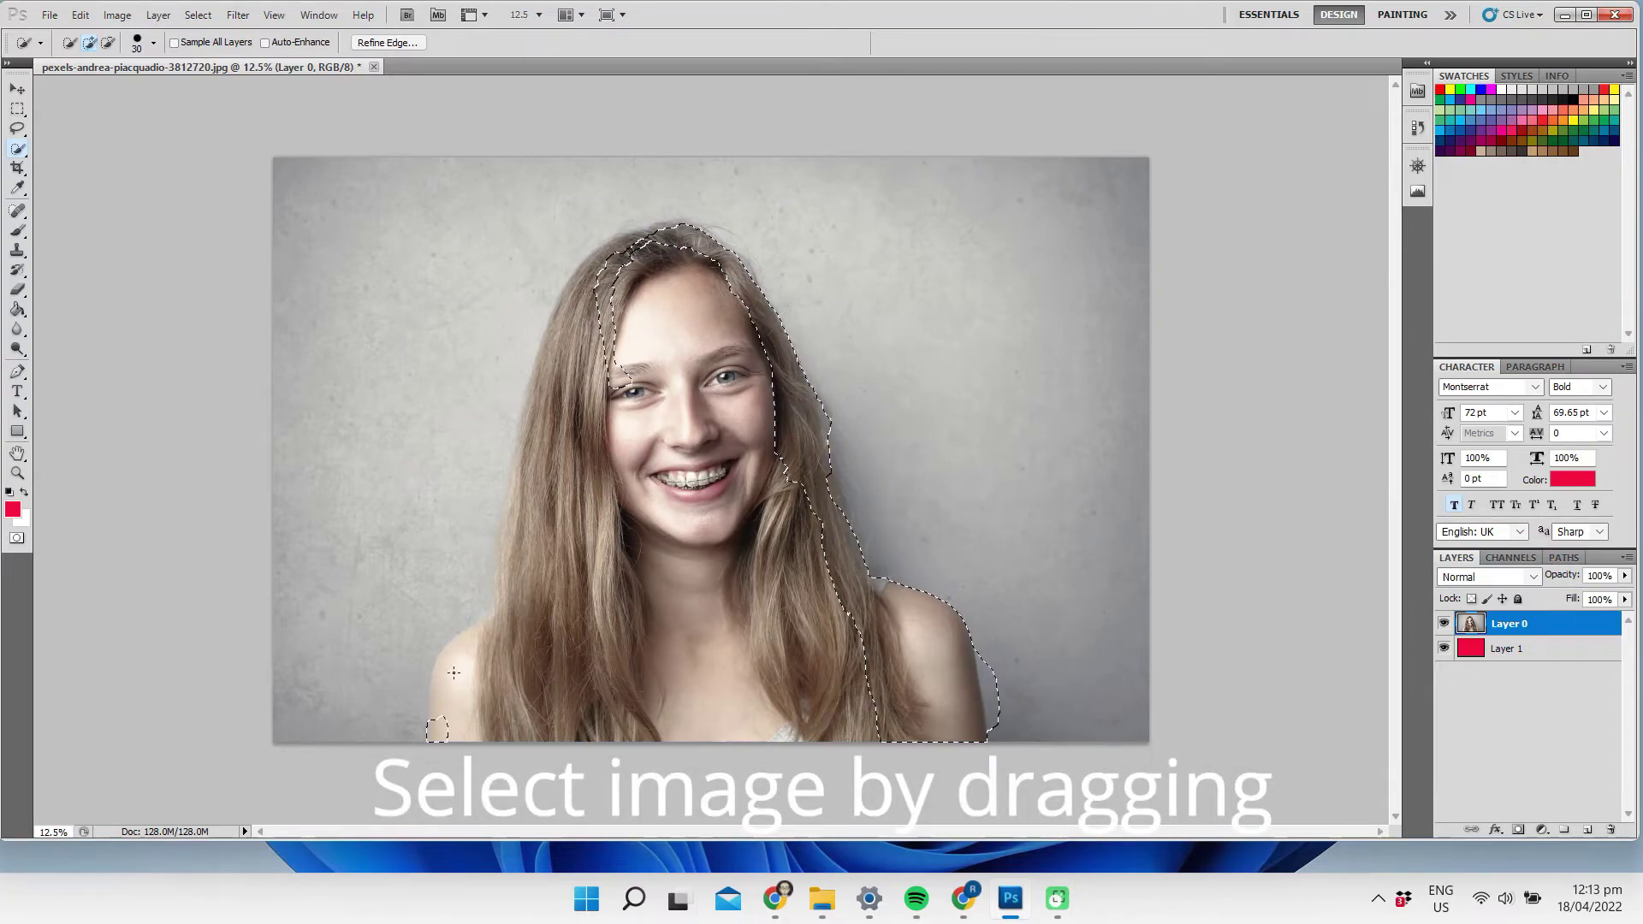
{"action": "mouse_move", "coordinate": [463, 676]}
{"action": "left_mouse_down"}
{"action": "mouse_move", "coordinate": [522, 622]}
{"action": "mouse_move", "coordinate": [597, 261]}
{"action": "left_mouse_up"}
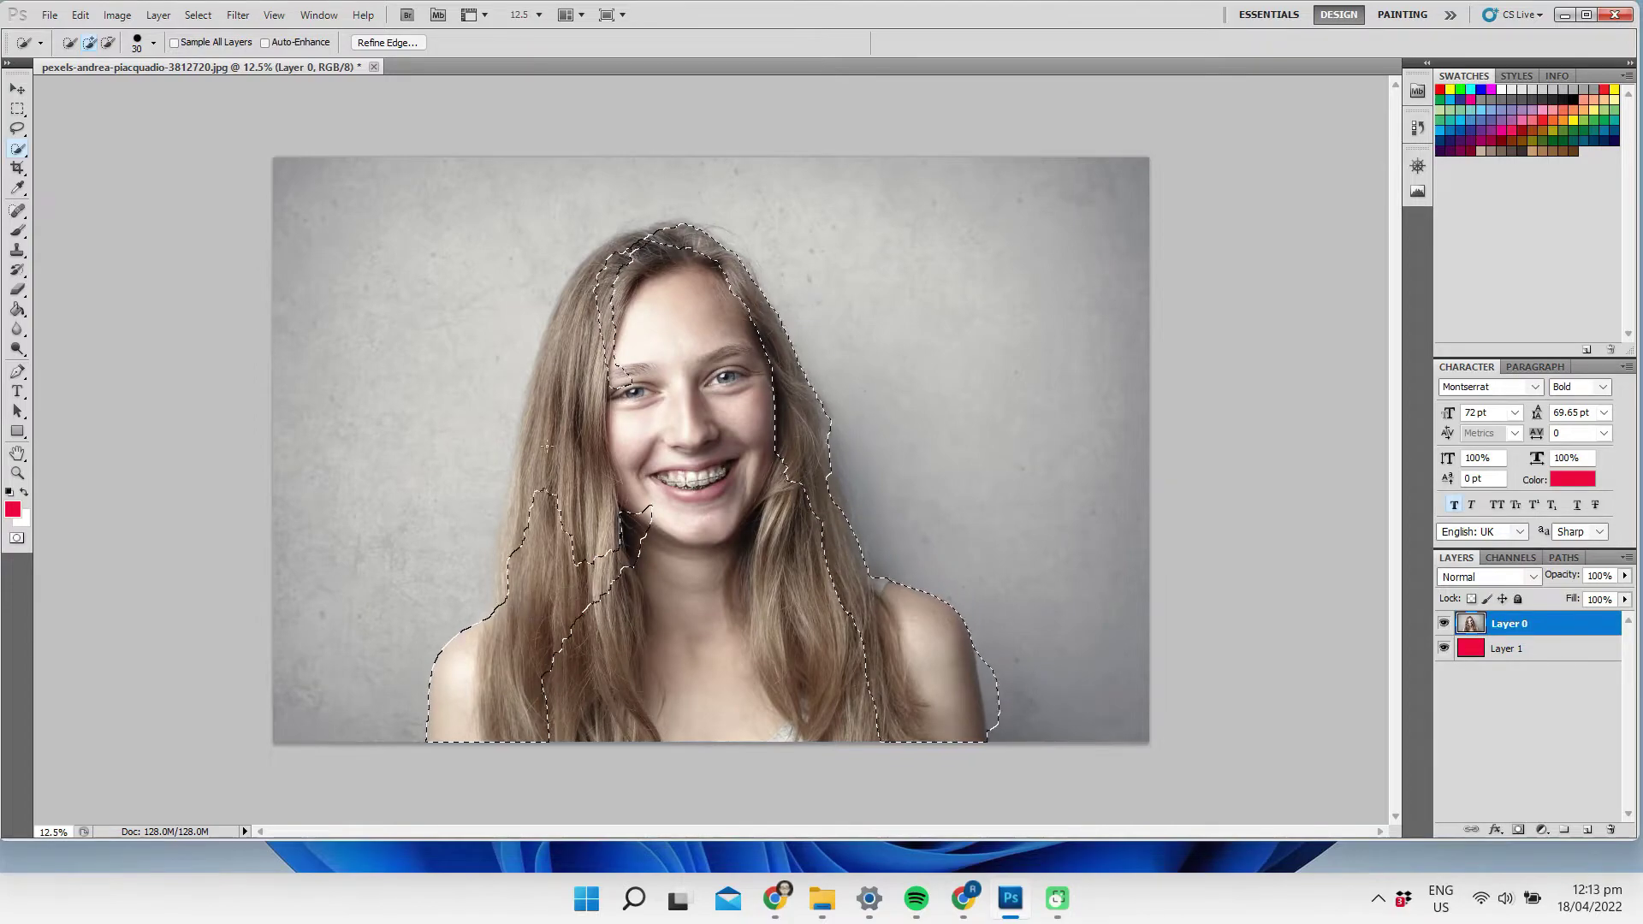
{"action": "mouse_move", "coordinate": [529, 458]}
{"action": "left_mouse_down"}
{"action": "mouse_move", "coordinate": [560, 273]}
{"action": "mouse_move", "coordinate": [685, 360]}
{"action": "left_mouse_up"}
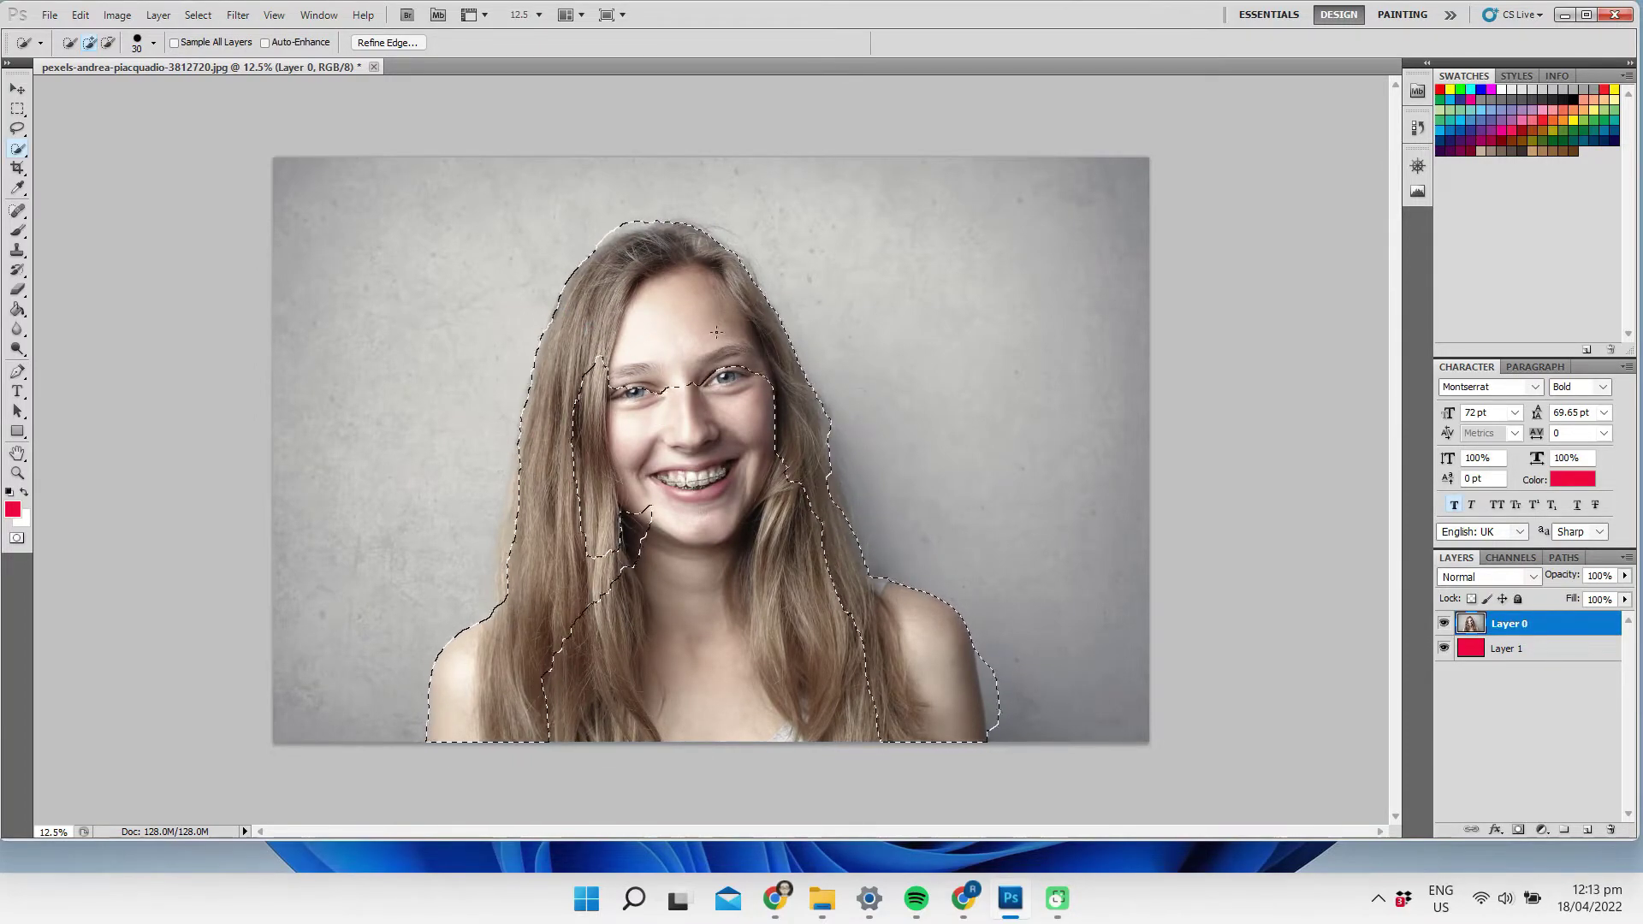
{"action": "left_click_drag", "start_coordinate": [734, 531], "coordinate": [696, 434]}
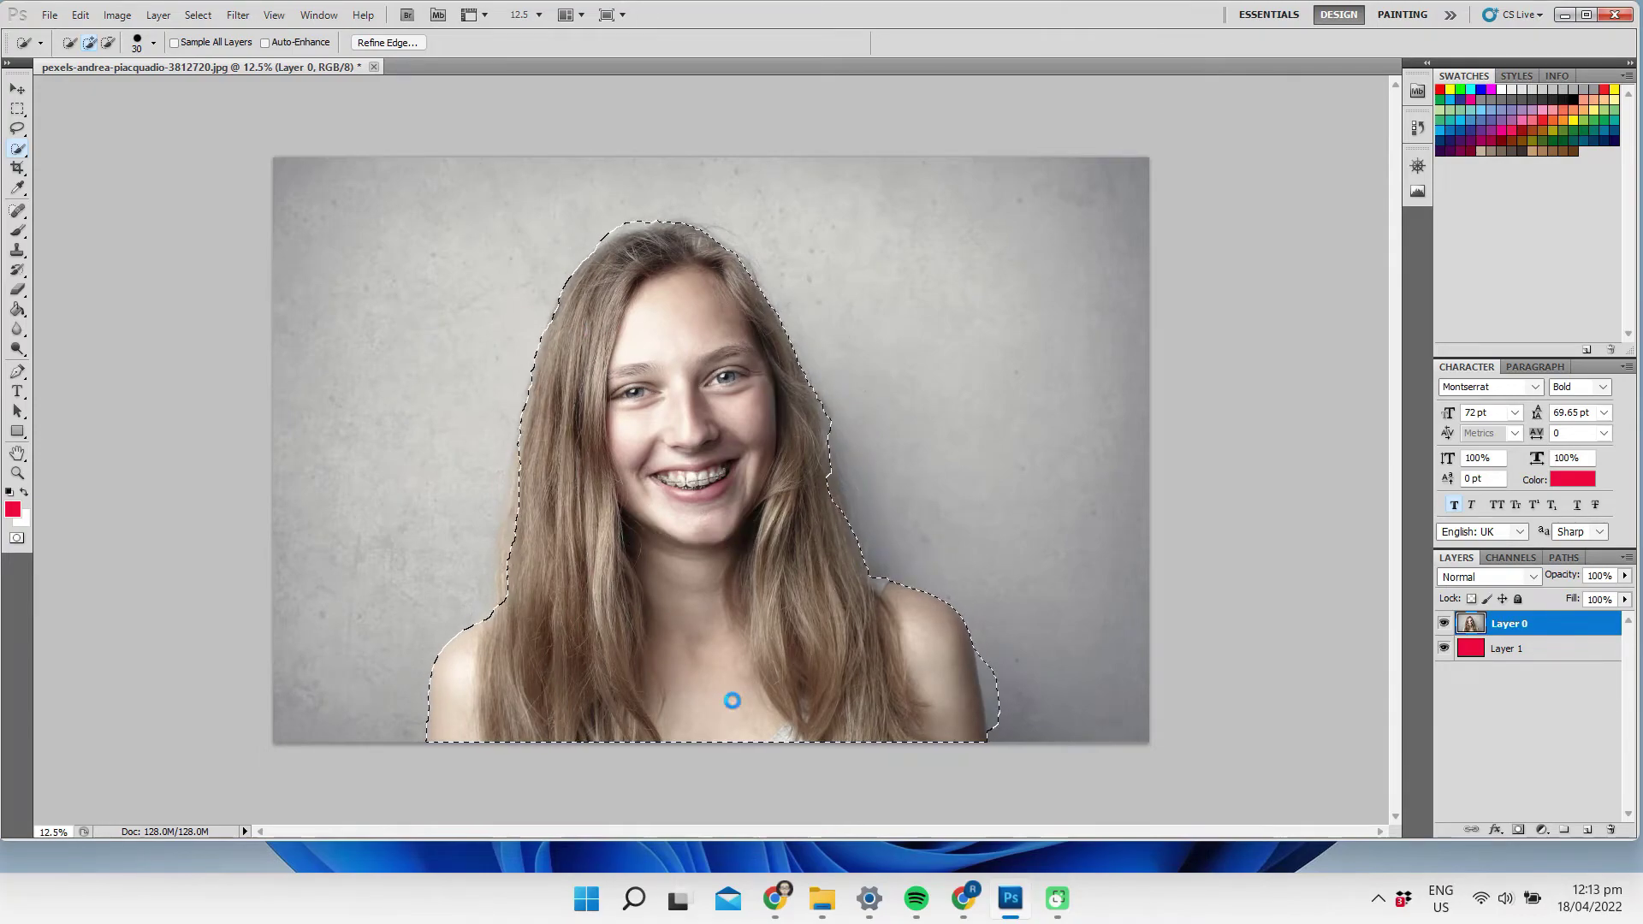
- In Refine Edge, preview On Black with Smart Radius and a wider radius, and brush along the hair edges
{"action": "left_click", "coordinate": [389, 42]}
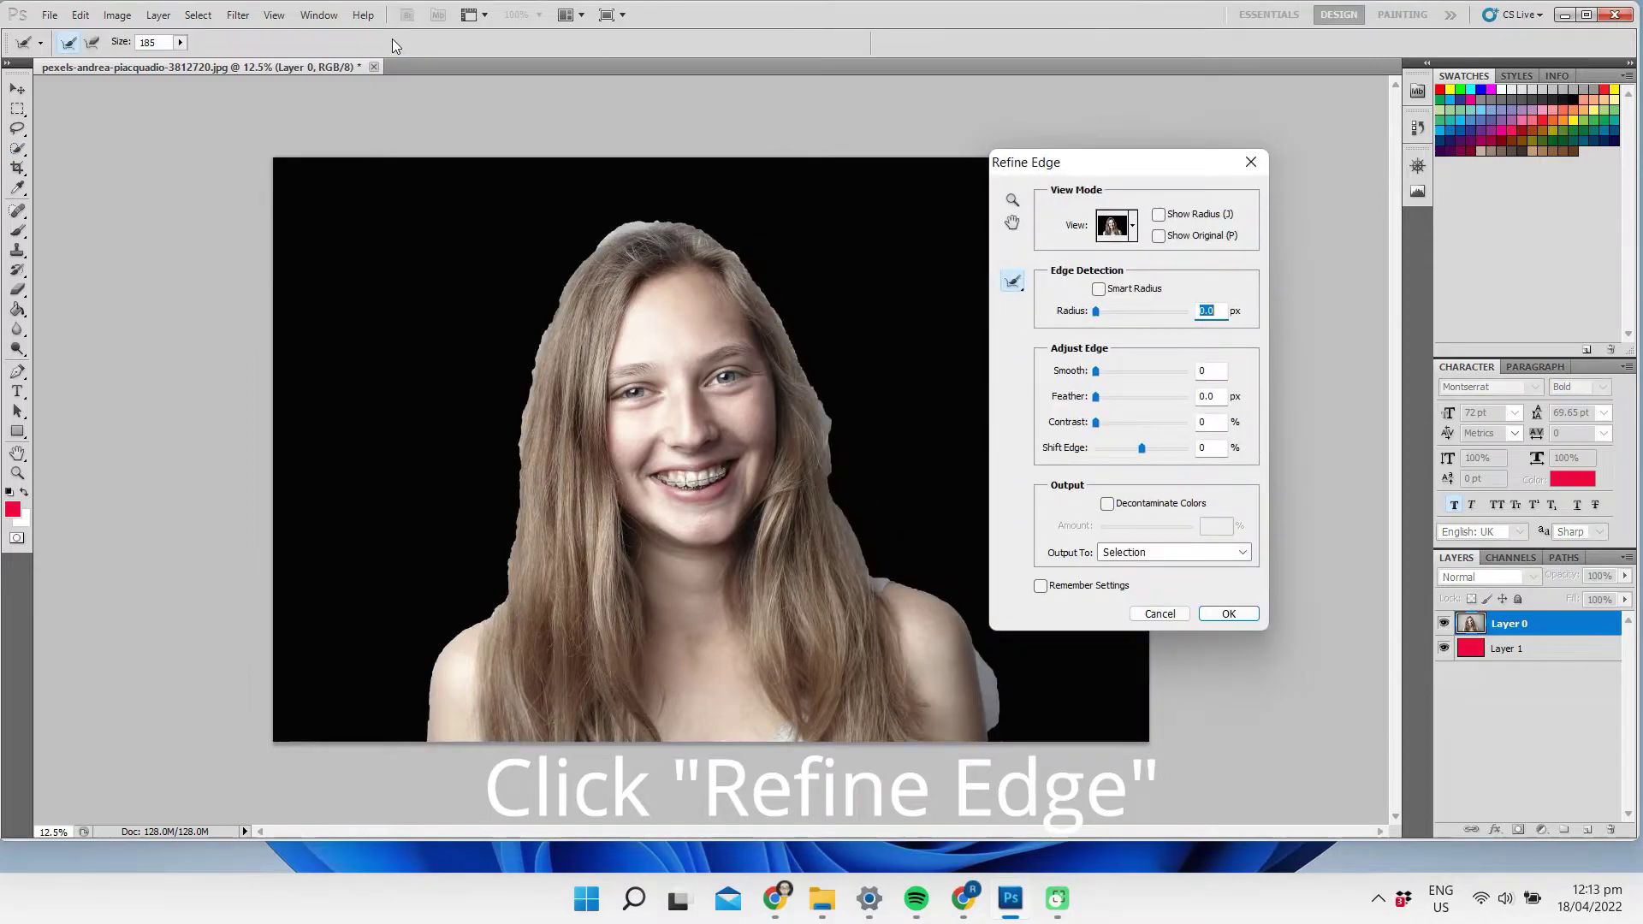
{"action": "left_click", "coordinate": [1133, 226]}
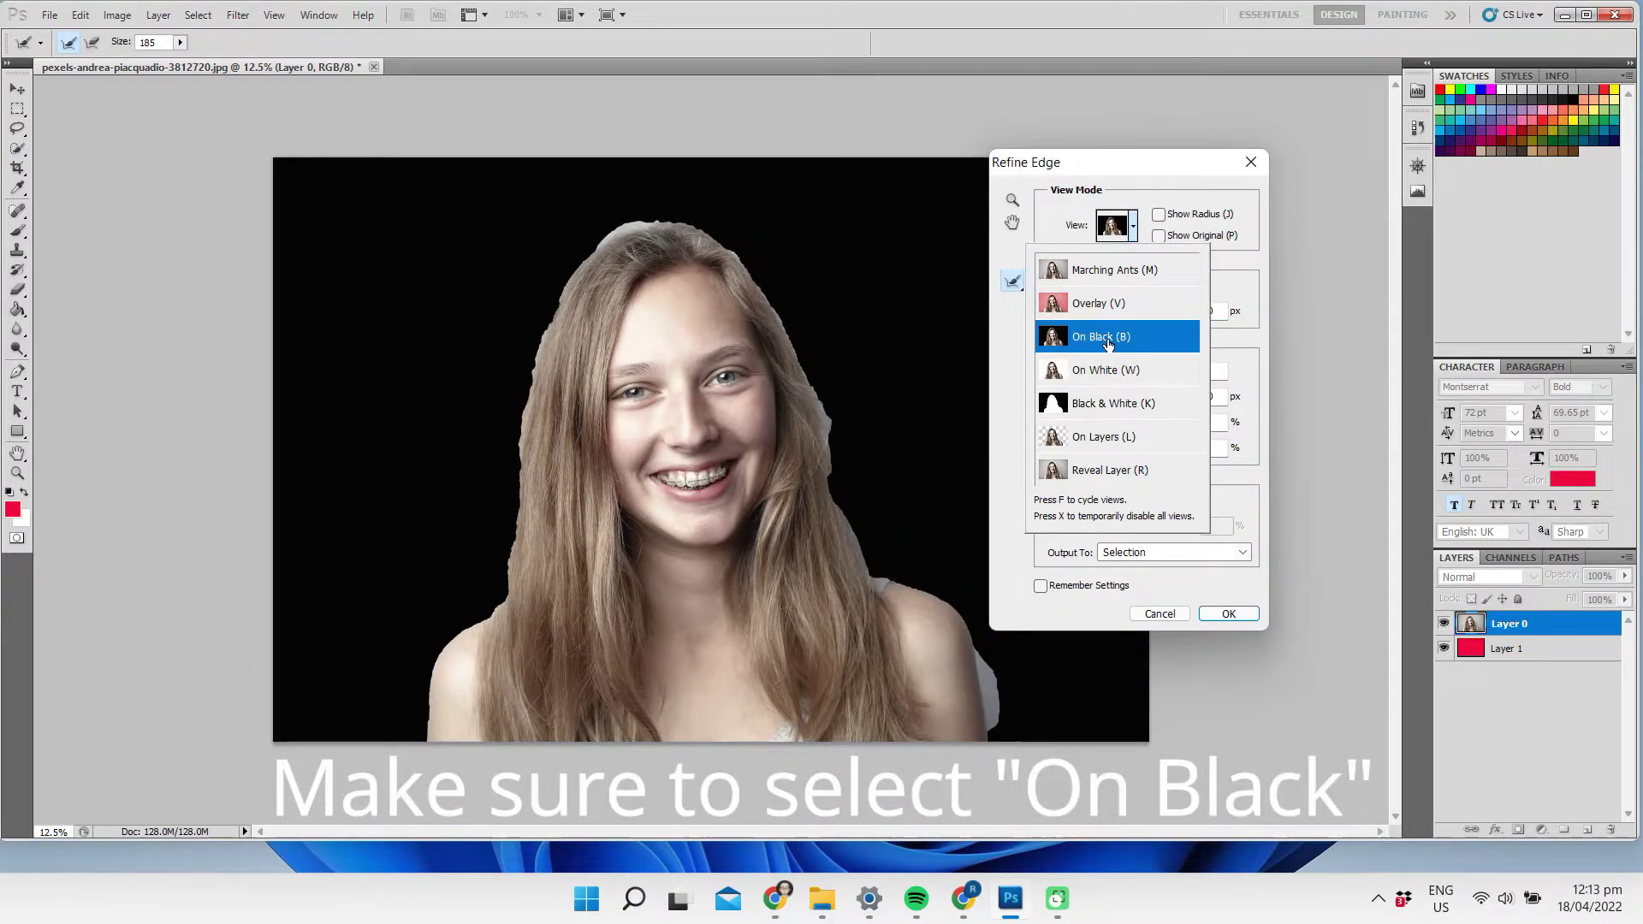
{"action": "left_click", "coordinate": [1153, 181]}
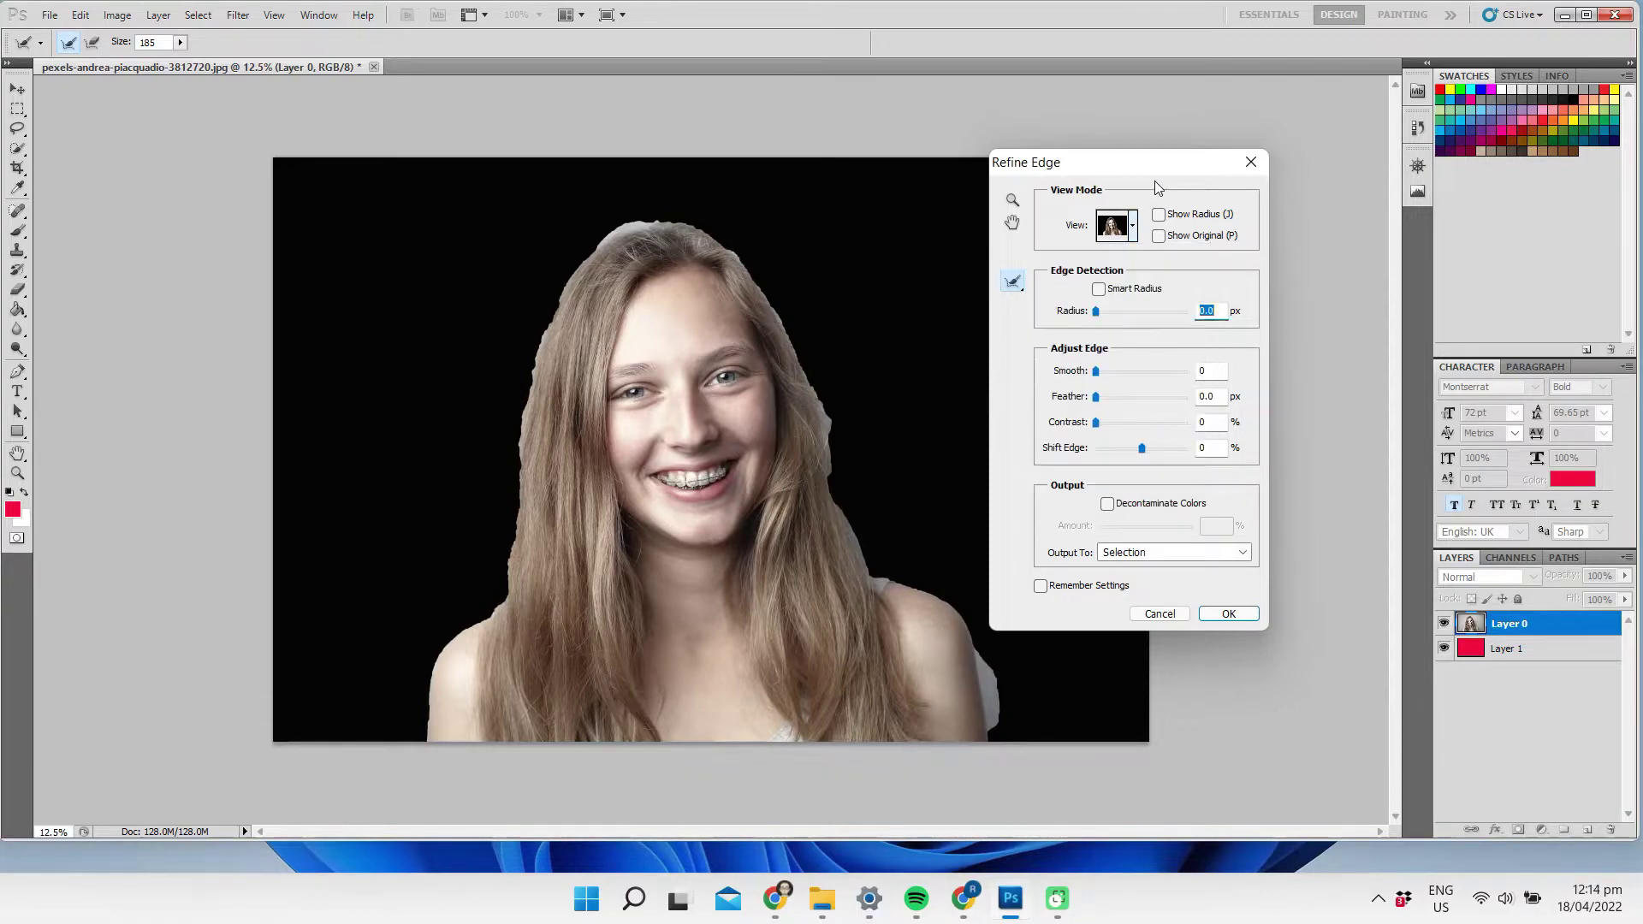
{"action": "left_click", "coordinate": [1100, 289]}
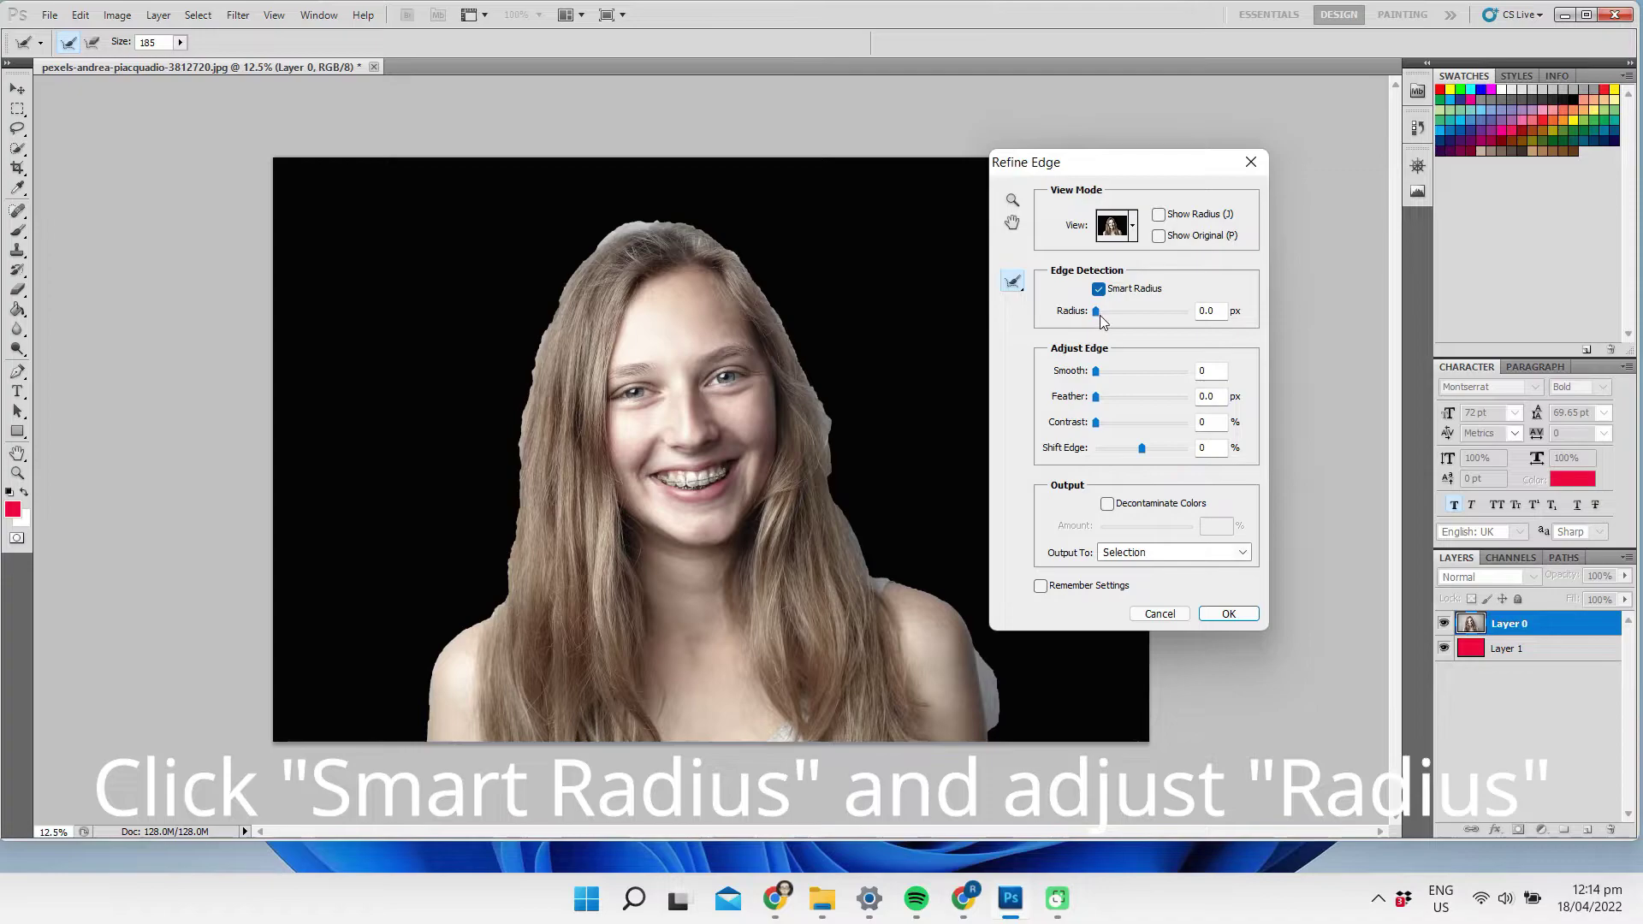
{"action": "left_click_drag", "start_coordinate": [1099, 315], "coordinate": [1145, 321]}
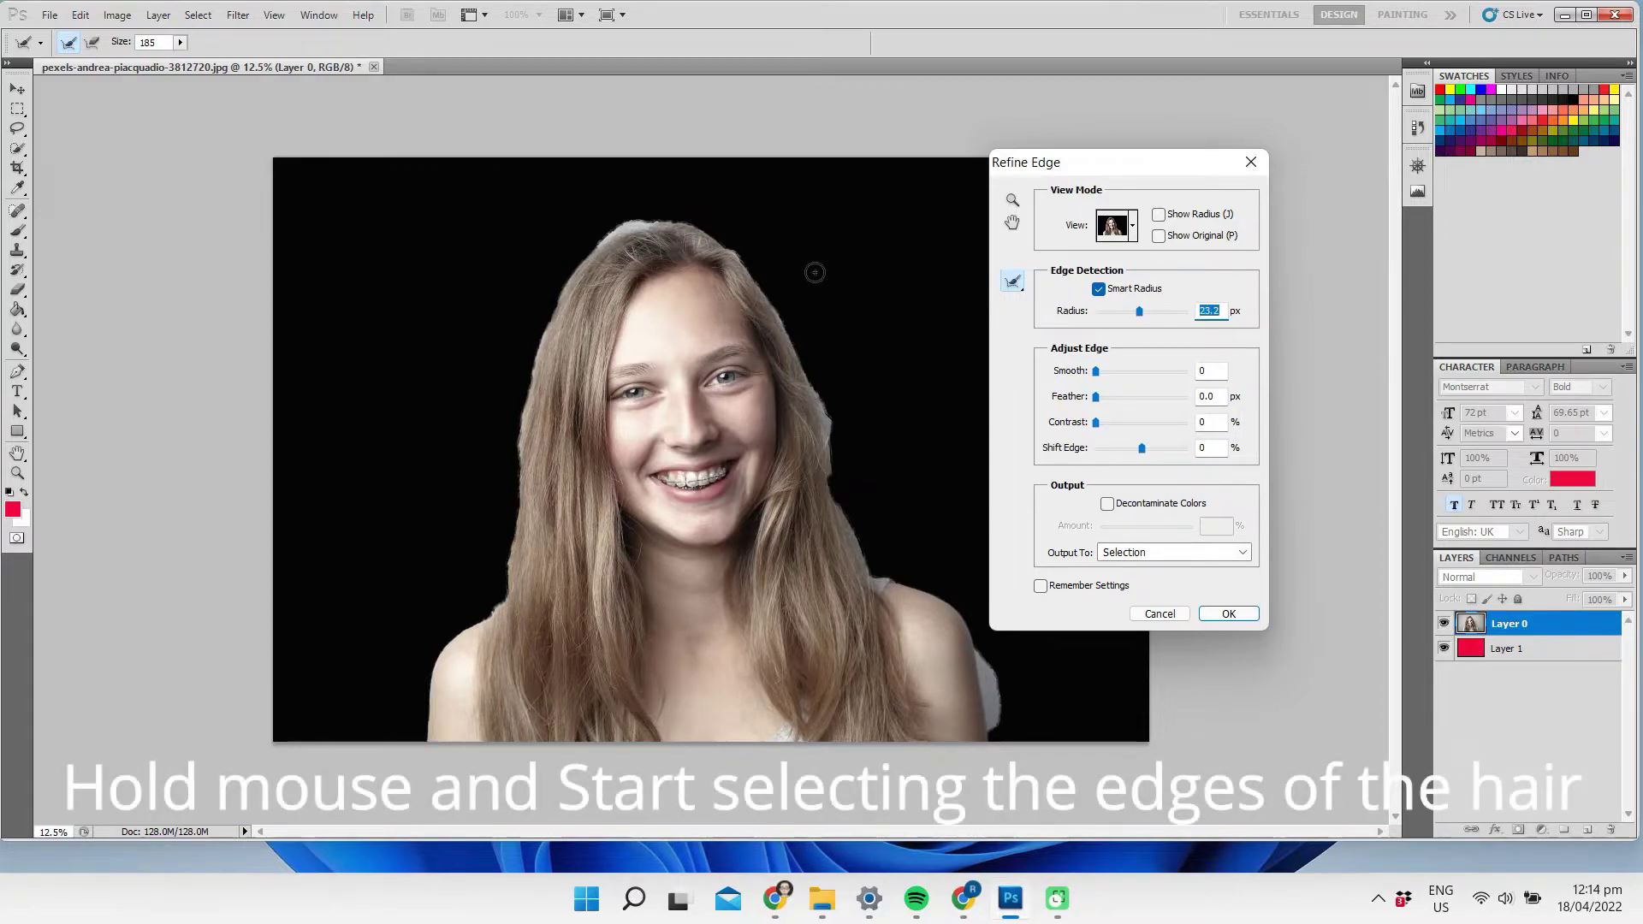
{"action": "mouse_move", "coordinate": [637, 230]}
{"action": "left_mouse_down"}
{"action": "mouse_move", "coordinate": [742, 258]}
{"action": "mouse_move", "coordinate": [800, 354]}
{"action": "mouse_move", "coordinate": [874, 579]}
{"action": "mouse_move", "coordinate": [938, 595]}
{"action": "mouse_move", "coordinate": [971, 629]}
{"action": "mouse_move", "coordinate": [991, 732]}
{"action": "mouse_move", "coordinate": [974, 621]}
{"action": "mouse_move", "coordinate": [999, 742]}
{"action": "left_mouse_up"}
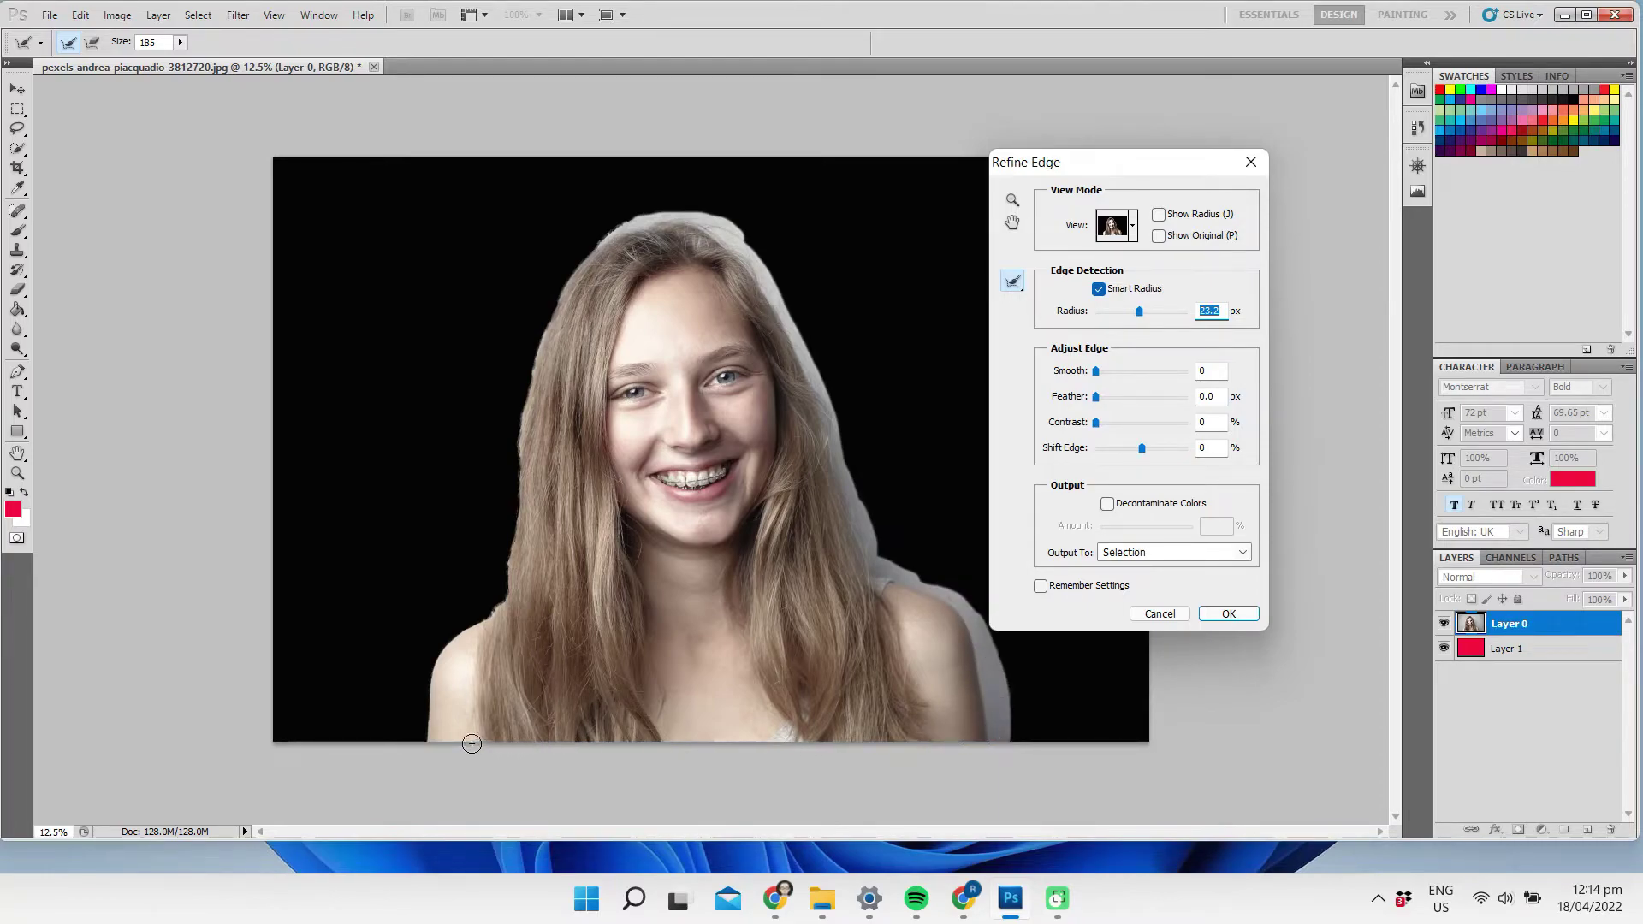
{"action": "mouse_move", "coordinate": [417, 742]}
{"action": "left_mouse_down"}
{"action": "mouse_move", "coordinate": [429, 660]}
{"action": "mouse_move", "coordinate": [484, 621]}
{"action": "mouse_move", "coordinate": [428, 681]}
{"action": "mouse_move", "coordinate": [513, 589]}
{"action": "mouse_move", "coordinate": [522, 463]}
{"action": "mouse_move", "coordinate": [495, 599]}
{"action": "mouse_move", "coordinate": [492, 582]}
{"action": "mouse_move", "coordinate": [554, 299]}
{"action": "mouse_move", "coordinate": [584, 244]}
{"action": "mouse_move", "coordinate": [651, 216]}
{"action": "mouse_move", "coordinate": [582, 253]}
{"action": "mouse_move", "coordinate": [667, 218]}
{"action": "mouse_move", "coordinate": [712, 226]}
{"action": "mouse_move", "coordinate": [743, 256]}
{"action": "mouse_move", "coordinate": [868, 561]}
{"action": "left_mouse_up"}
- Enable Decontaminate Colors at about 60% and output to a new layer with layer mask
{"action": "left_click", "coordinate": [1107, 504]}
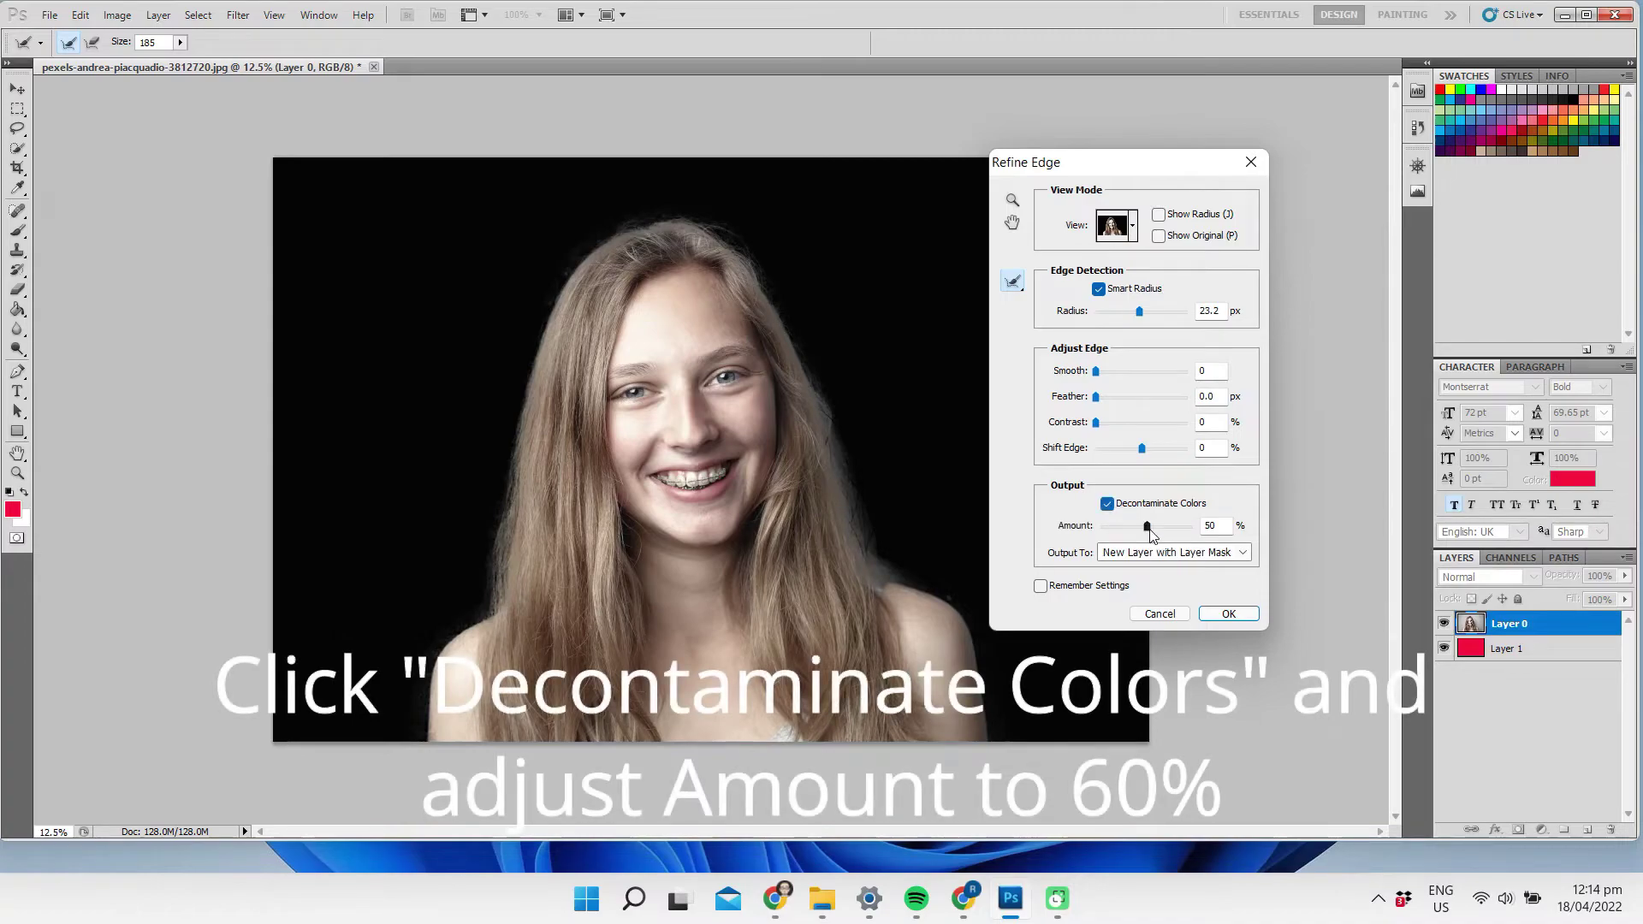
{"action": "left_click_drag", "start_coordinate": [1158, 531], "coordinate": [1162, 533]}
{"action": "left_click", "coordinate": [1228, 615]}
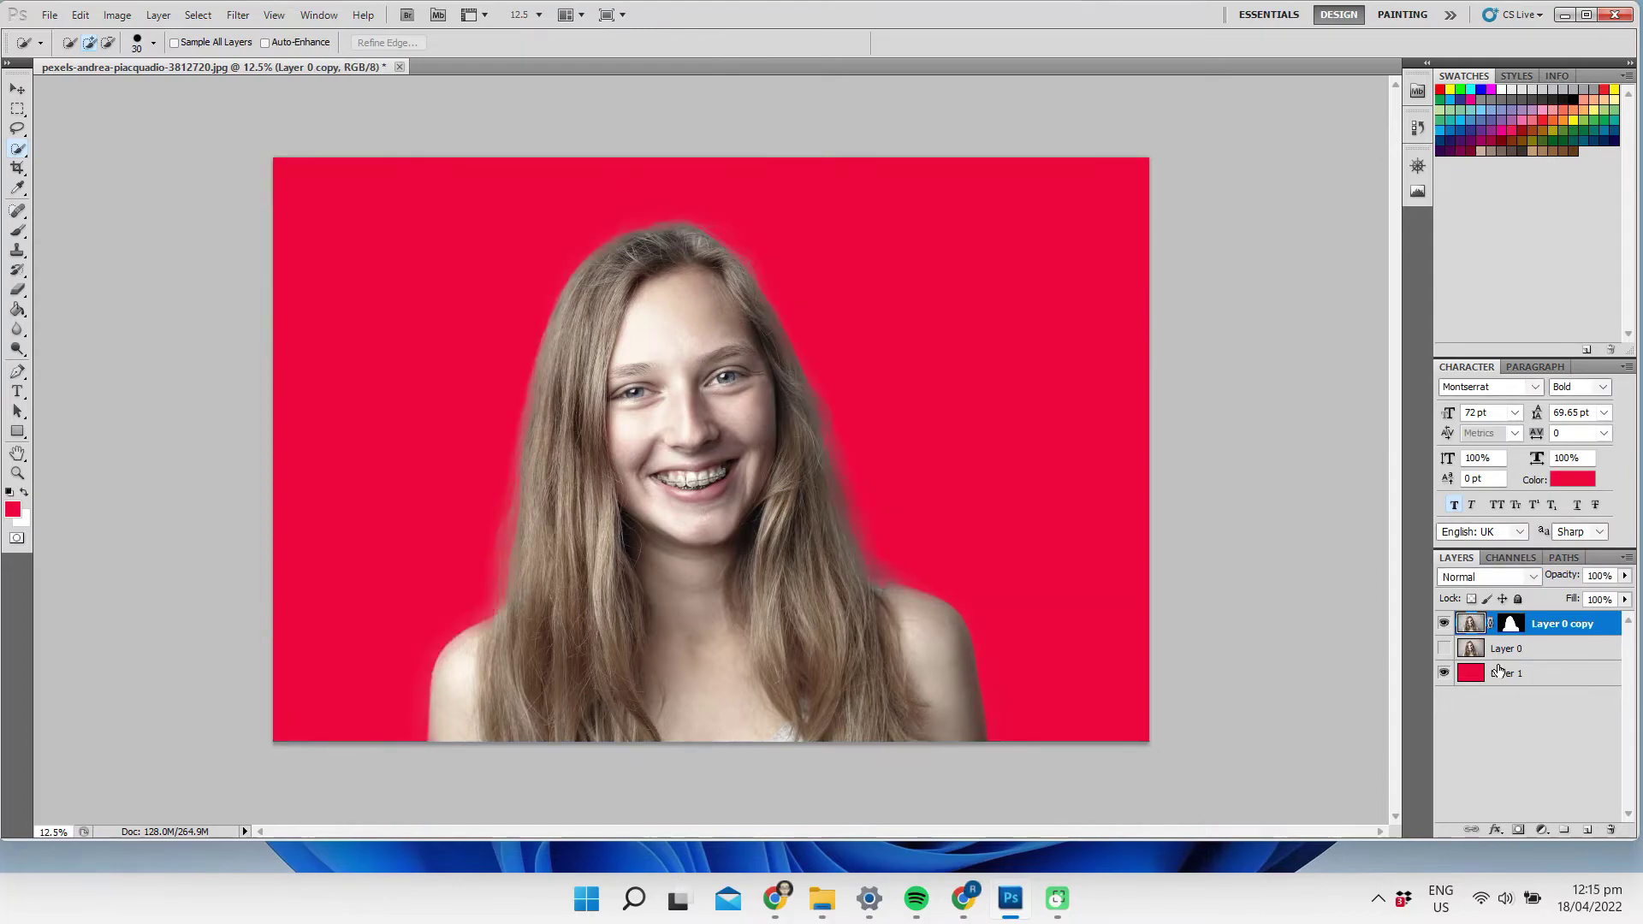
- Select Layer 1 and fill it with grey using the Paint Bucket
{"action": "left_click", "coordinate": [1497, 670]}
{"action": "left_click", "coordinate": [13, 510]}
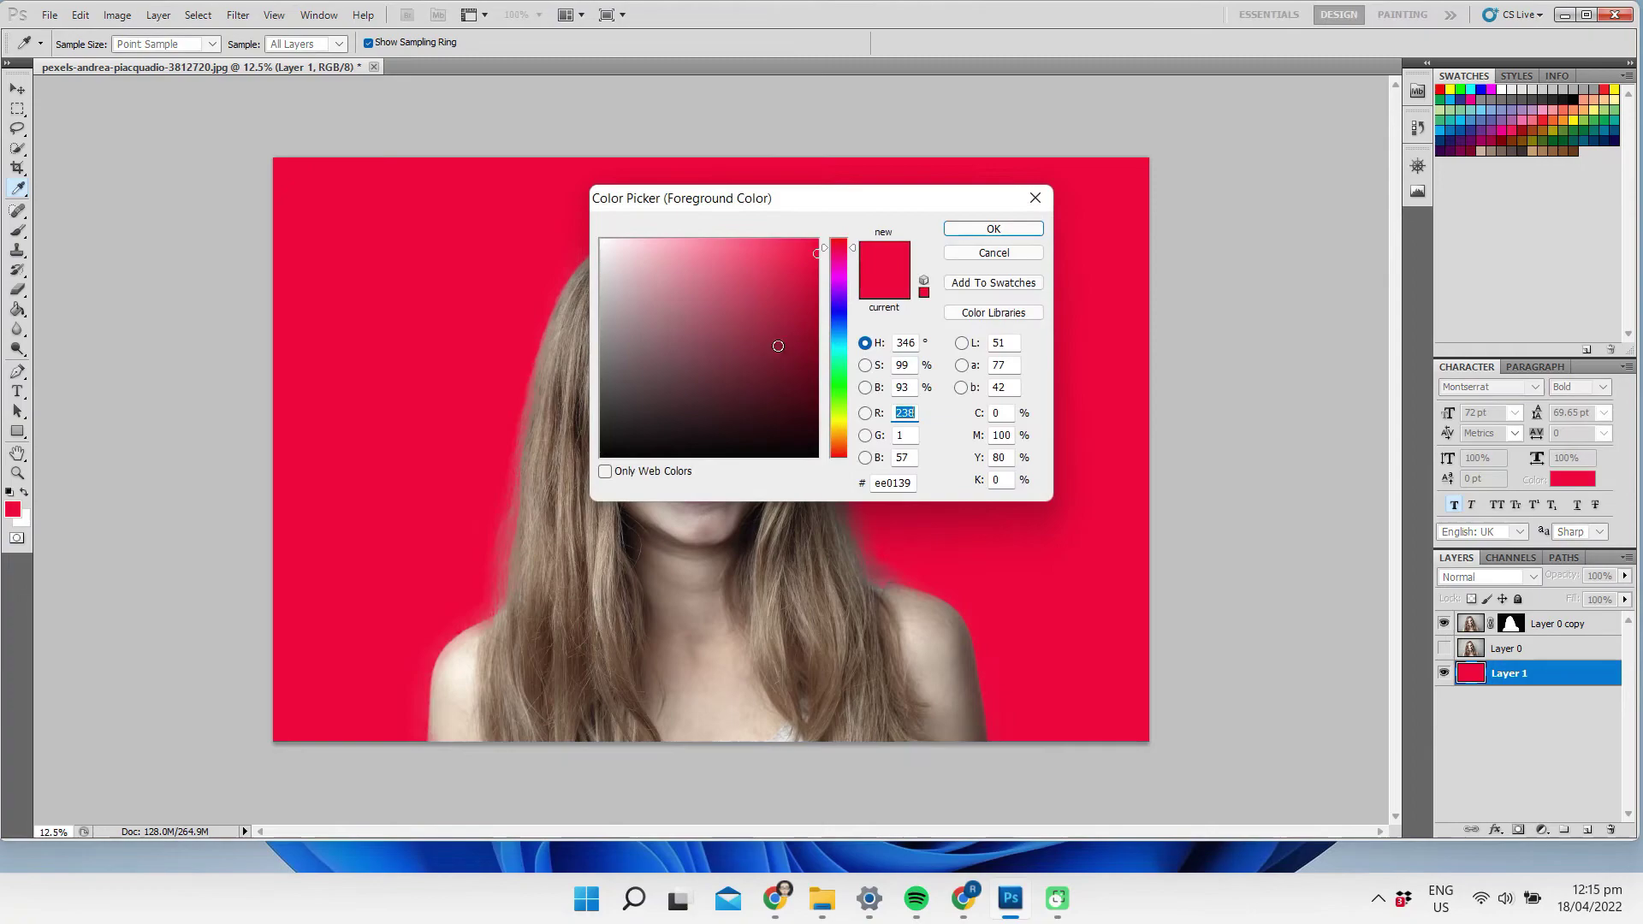
{"action": "left_click", "coordinate": [602, 289]}
{"action": "left_click", "coordinate": [969, 231]}
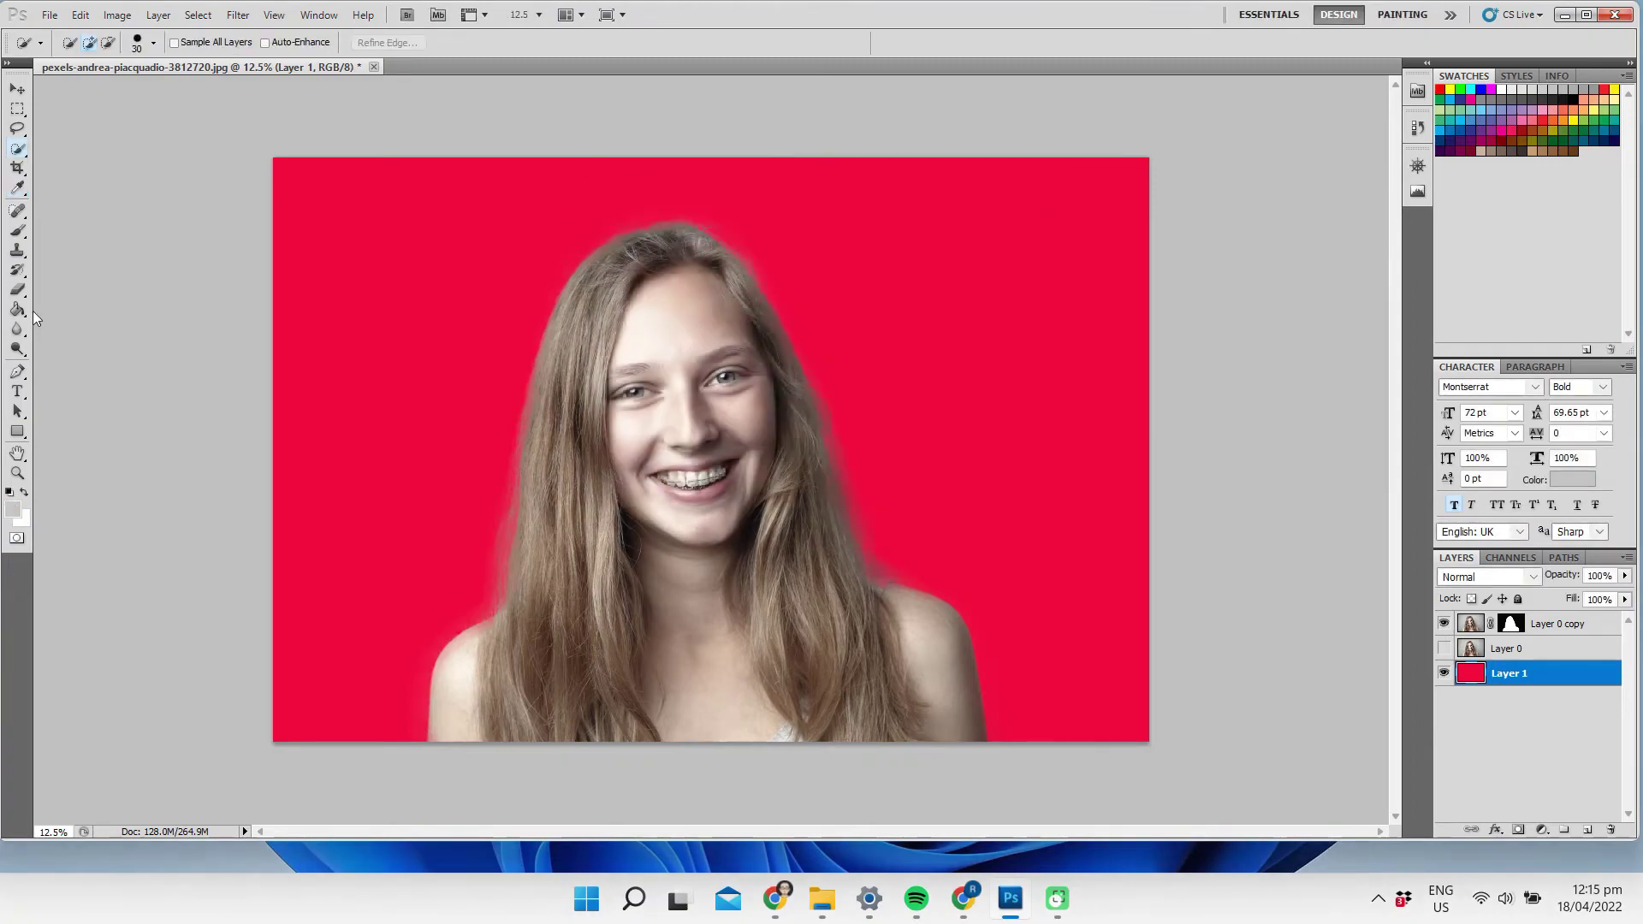
{"action": "left_click", "coordinate": [33, 311]}
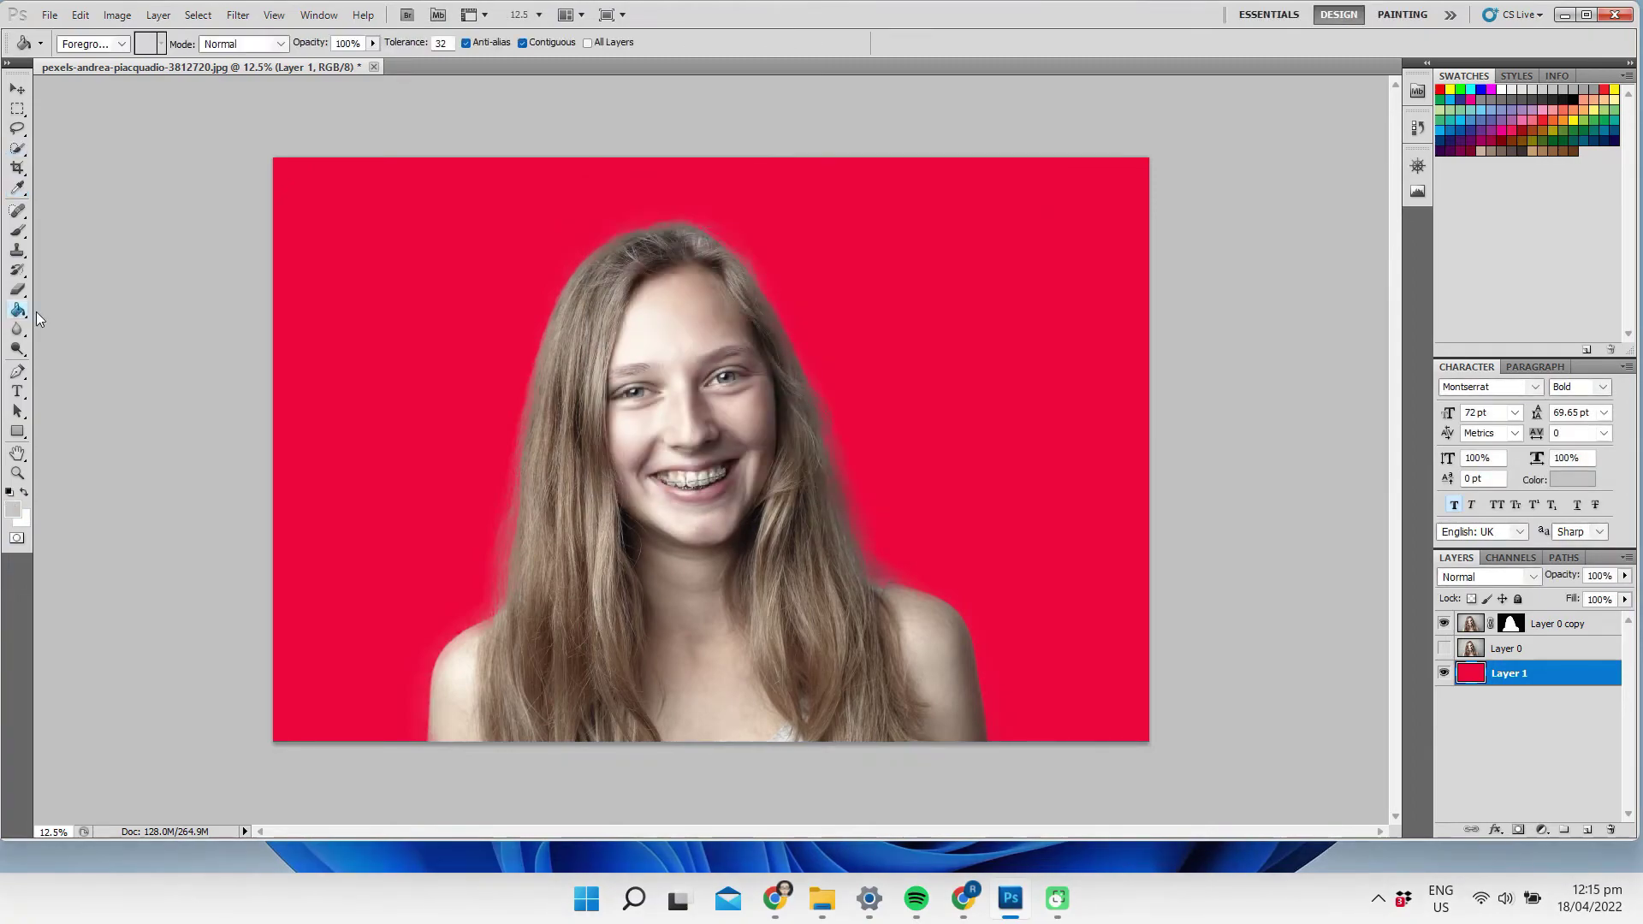
{"action": "left_click", "coordinate": [385, 289]}
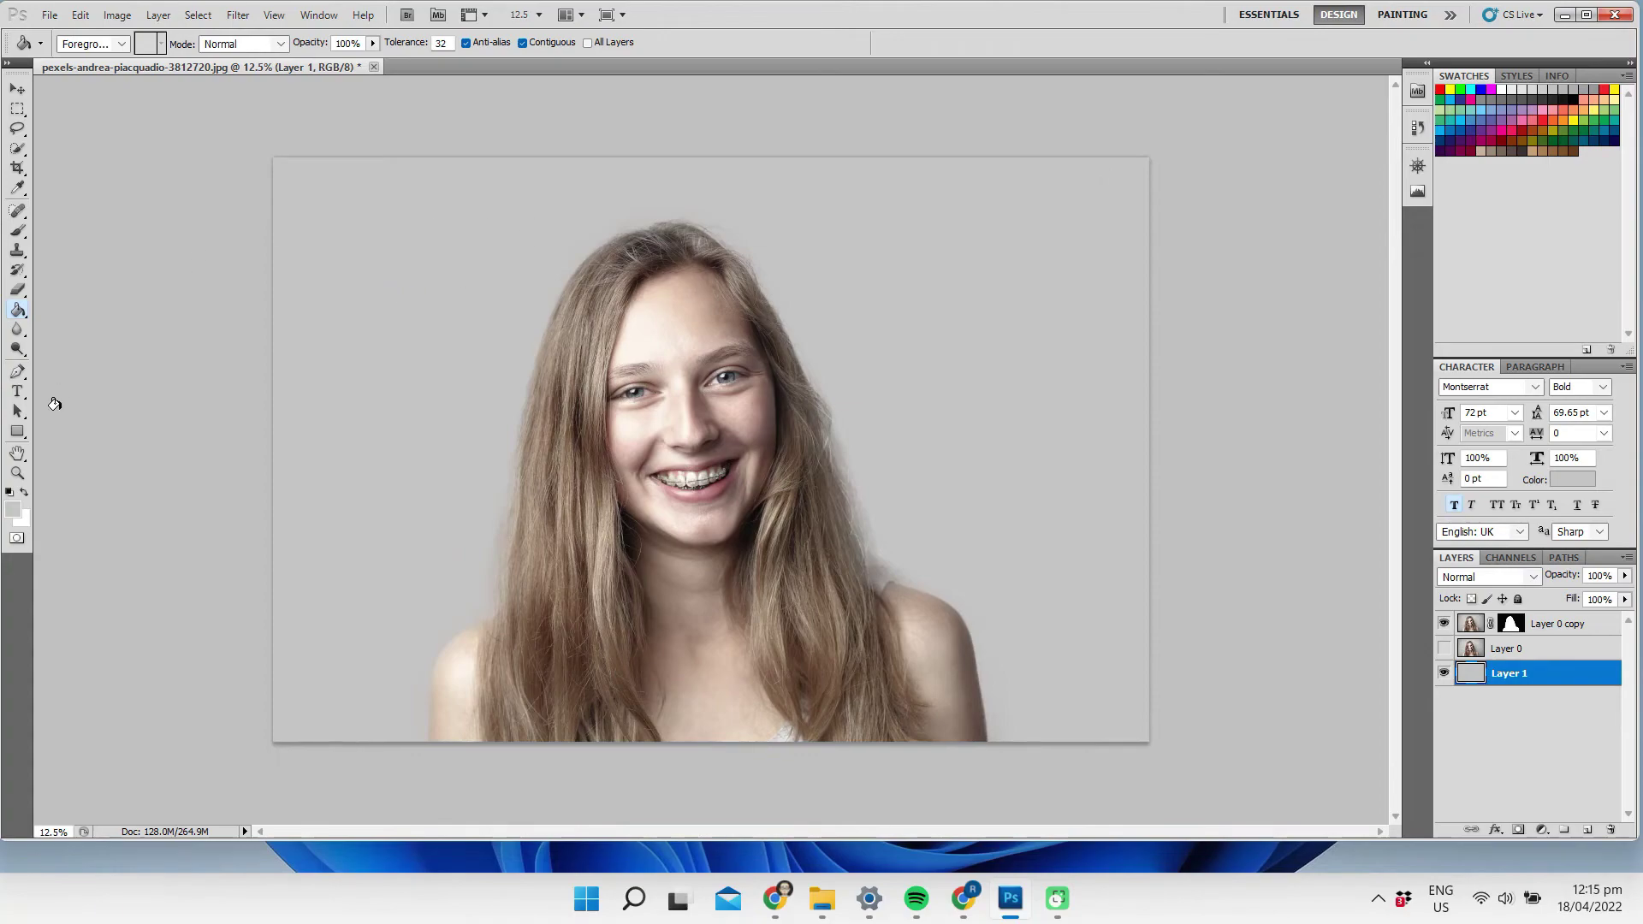
- Change the foreground colour to pale pink, then to magenta
{"action": "left_click", "coordinate": [13, 510]}
{"action": "left_click_drag", "start_coordinate": [626, 265], "coordinate": [615, 251]}
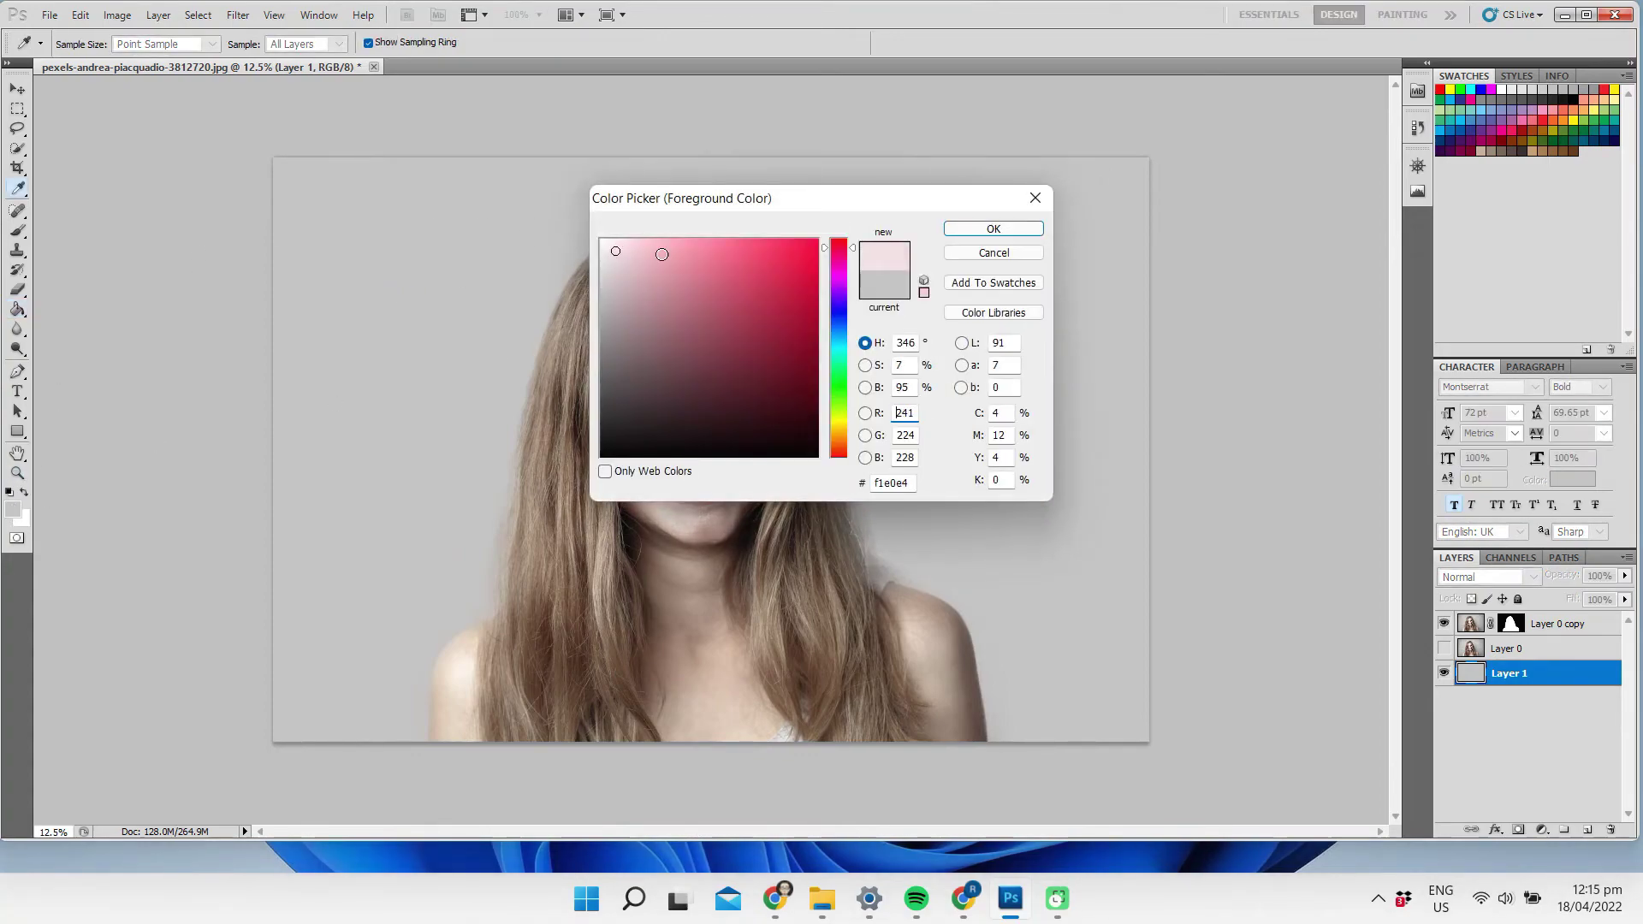
{"action": "left_click", "coordinate": [983, 231]}
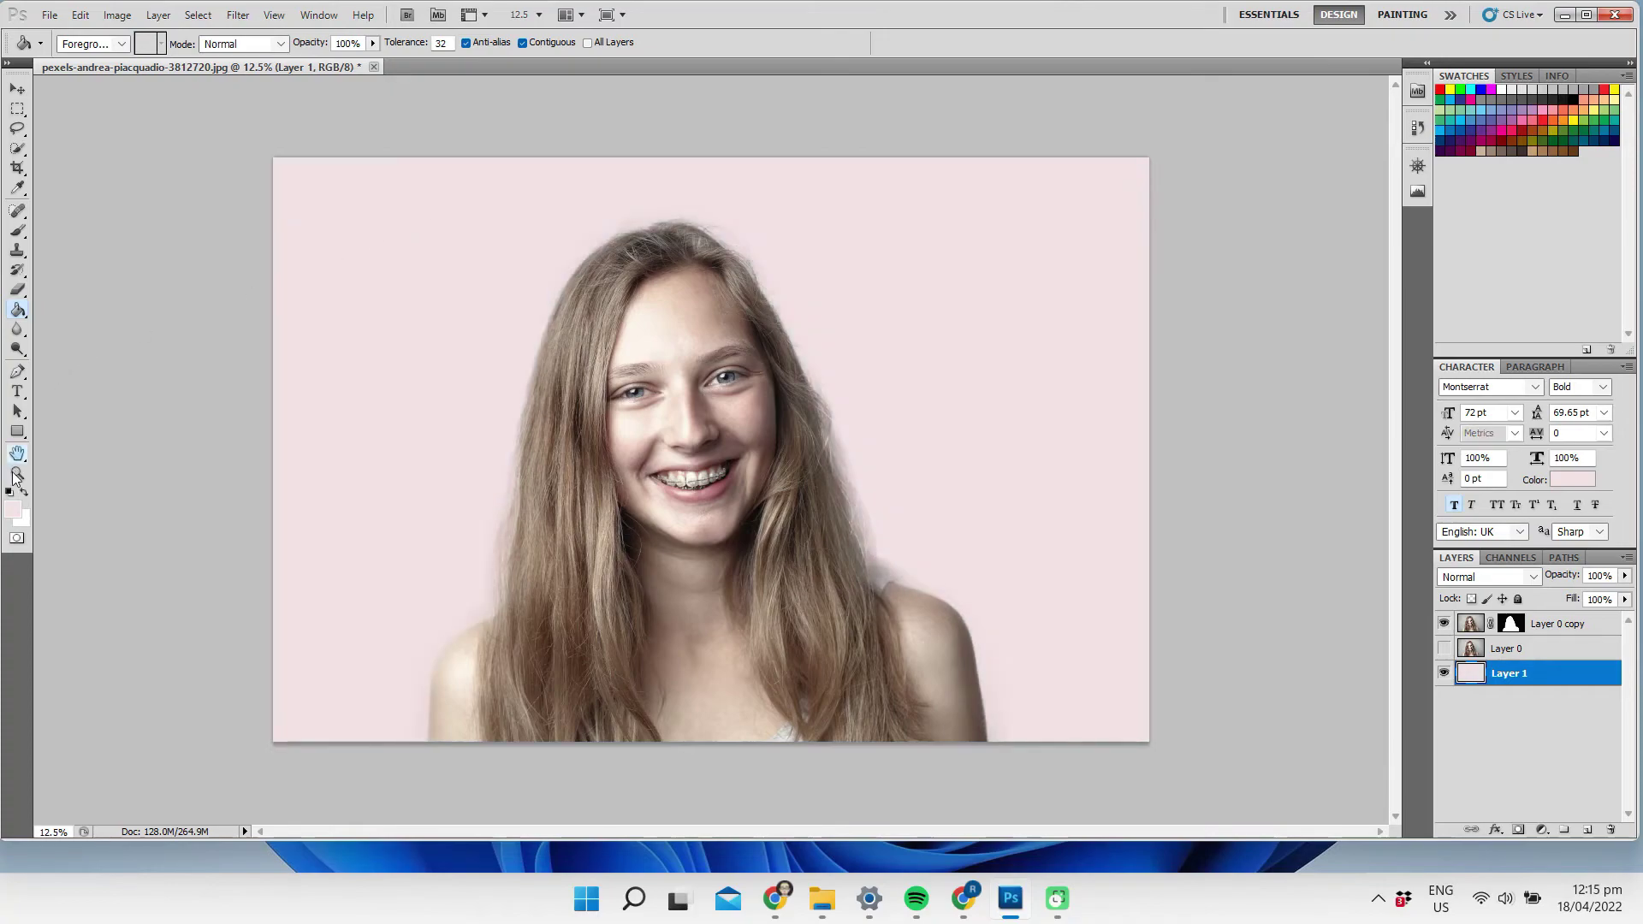
{"action": "key", "text": "i"}
{"action": "left_click", "coordinate": [13, 510]}
{"action": "mouse_move", "coordinate": [734, 378]}
{"action": "left_mouse_down"}
{"action": "mouse_move", "coordinate": [791, 277]}
{"action": "mouse_move", "coordinate": [838, 274]}
{"action": "left_mouse_up"}
{"action": "left_click", "coordinate": [782, 249]}
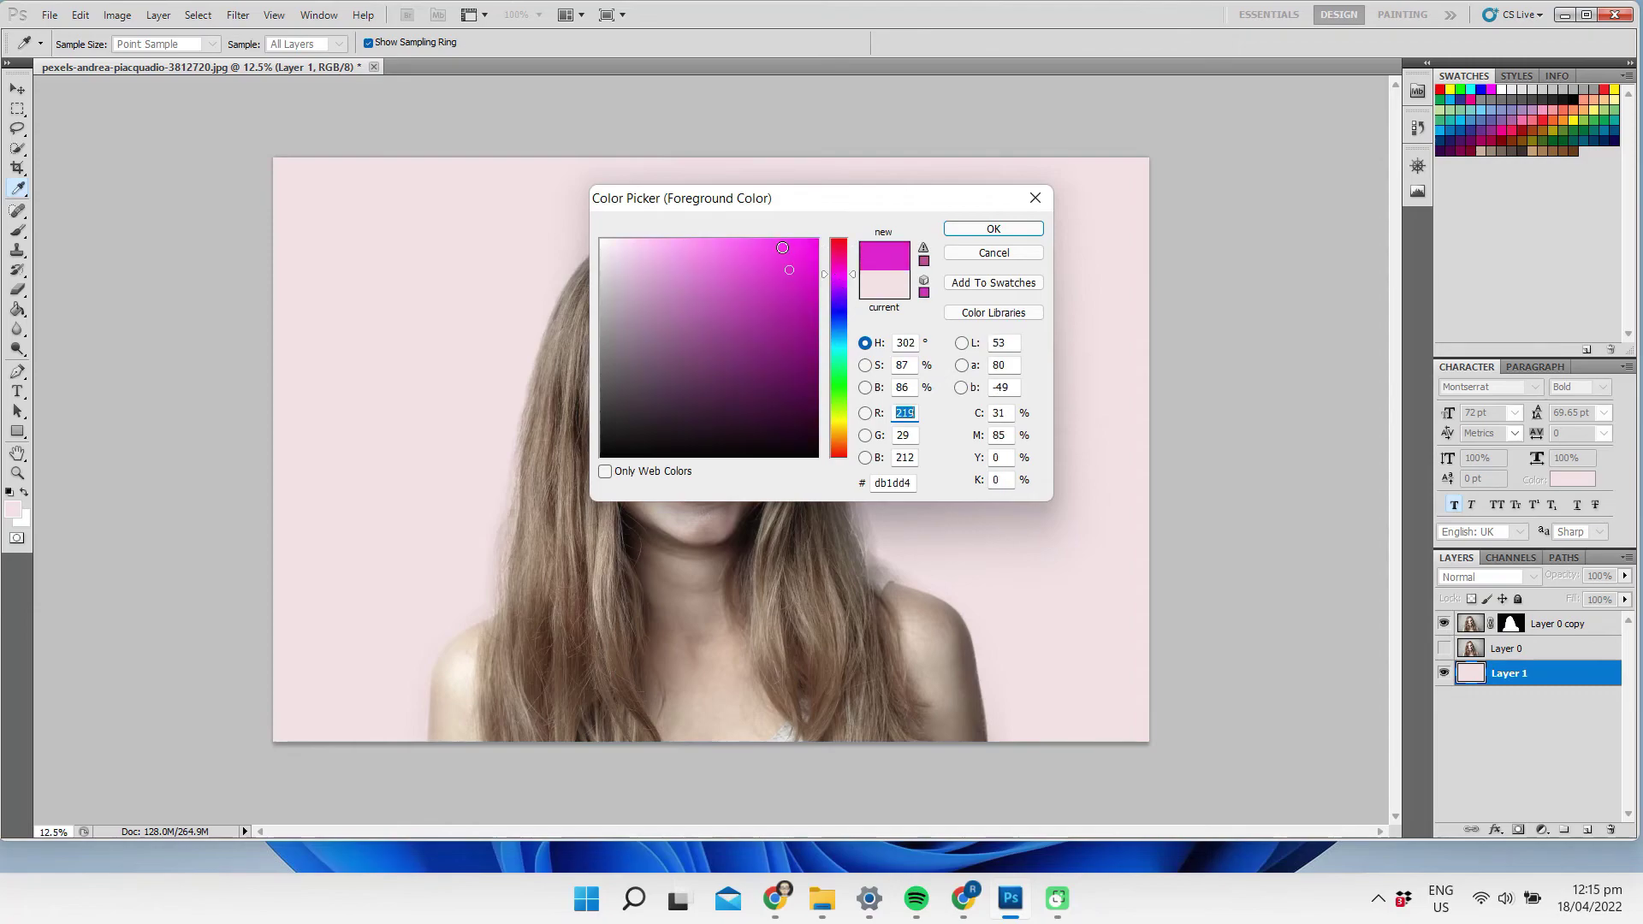
{"action": "left_click", "coordinate": [994, 230]}
- Set a neutral grey foreground colour with the Paint Bucket and hide the portrait to compare
{"action": "key", "text": "g"}
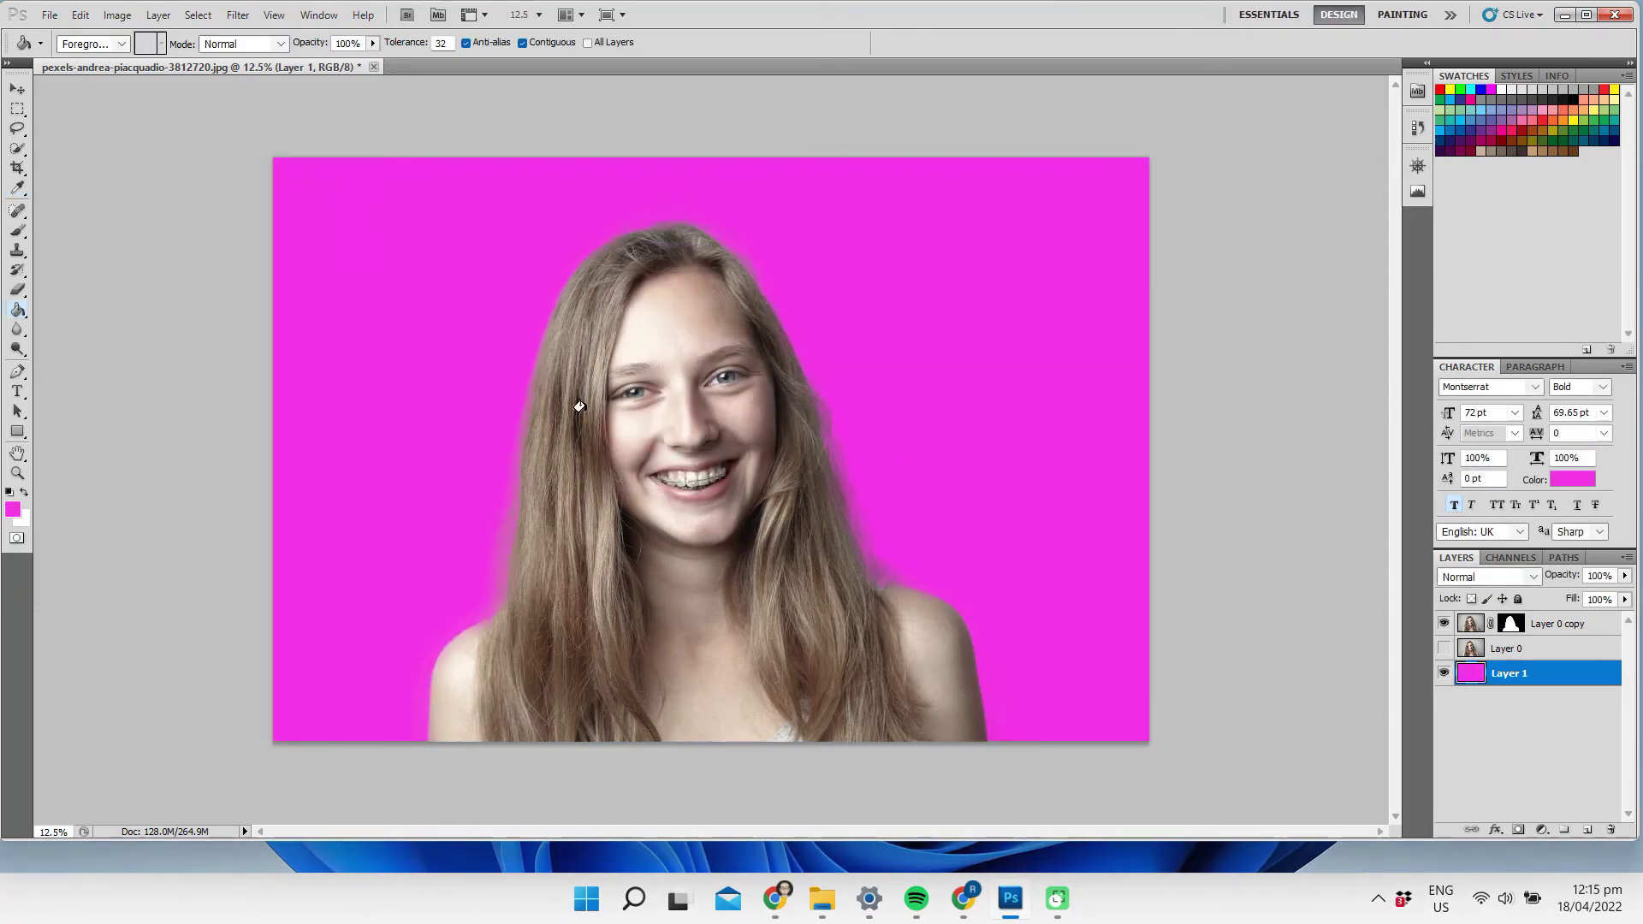
{"action": "left_click", "coordinate": [13, 510]}
{"action": "mouse_move", "coordinate": [627, 293]}
{"action": "left_mouse_down"}
{"action": "mouse_move", "coordinate": [588, 353]}
{"action": "mouse_move", "coordinate": [602, 317]}
{"action": "left_mouse_up"}
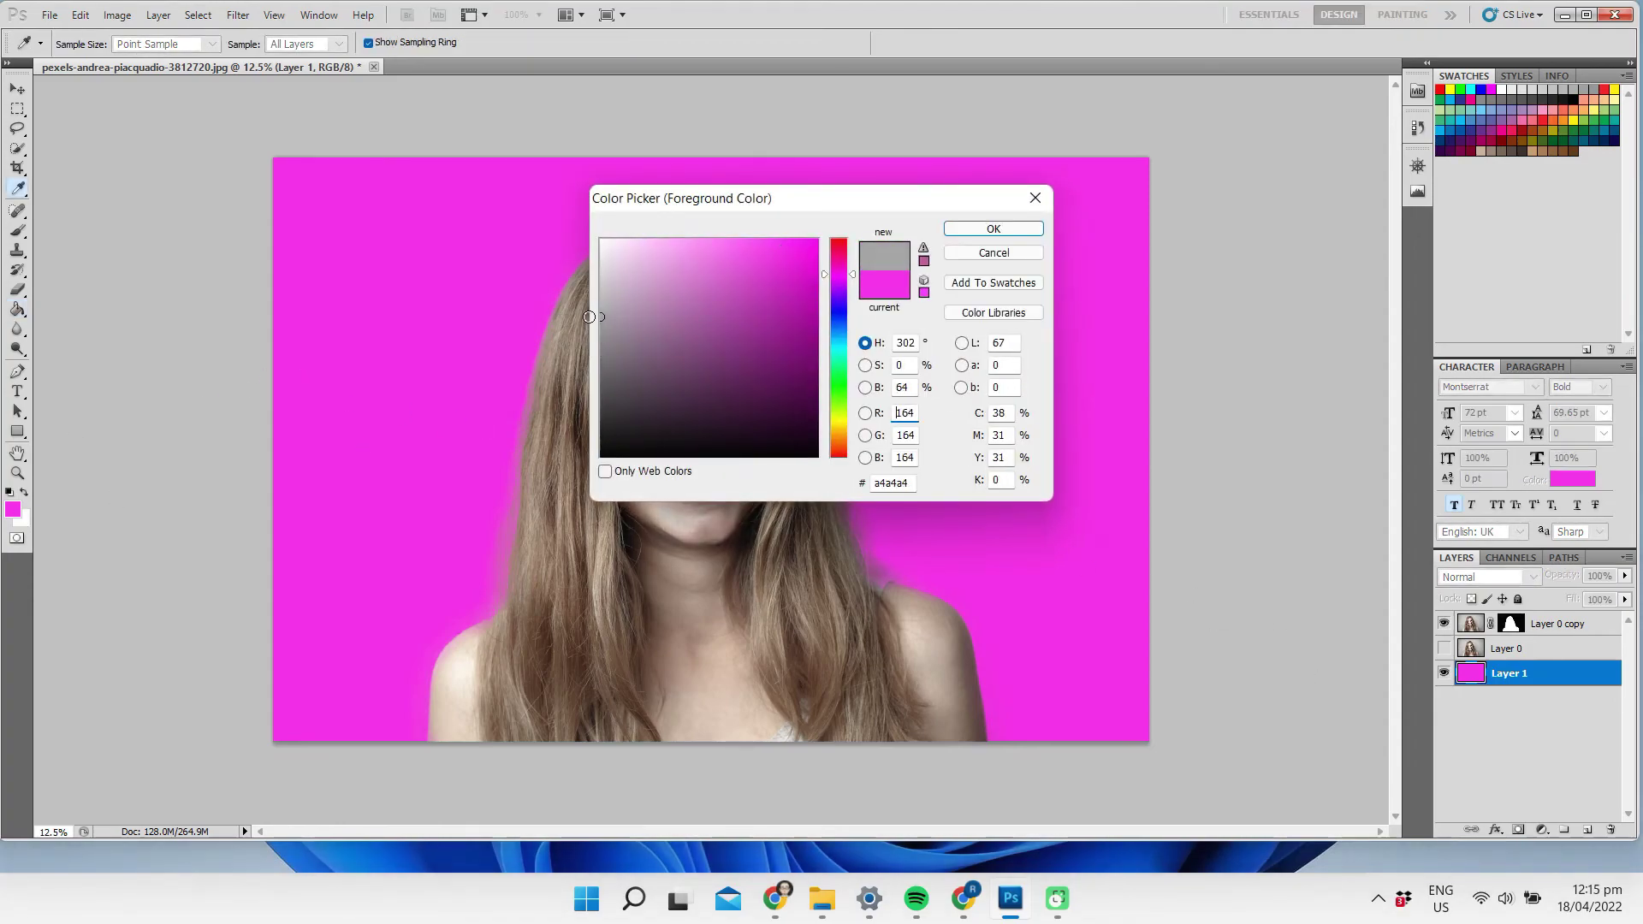
{"action": "left_click", "coordinate": [984, 230]}
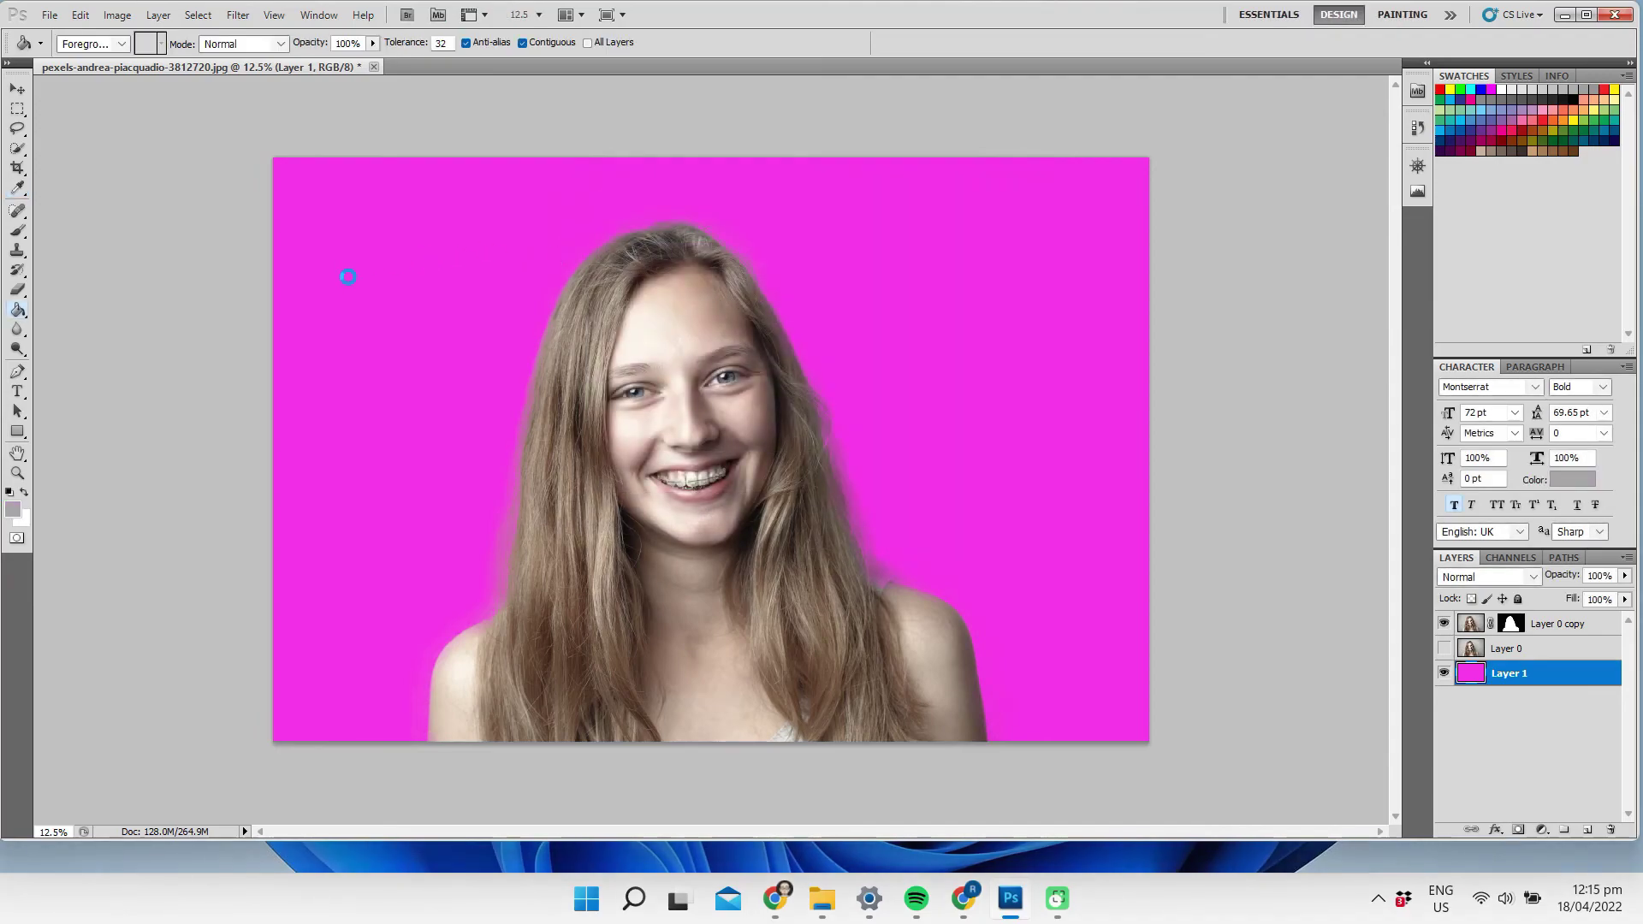
{"action": "left_click", "coordinate": [1444, 625]}
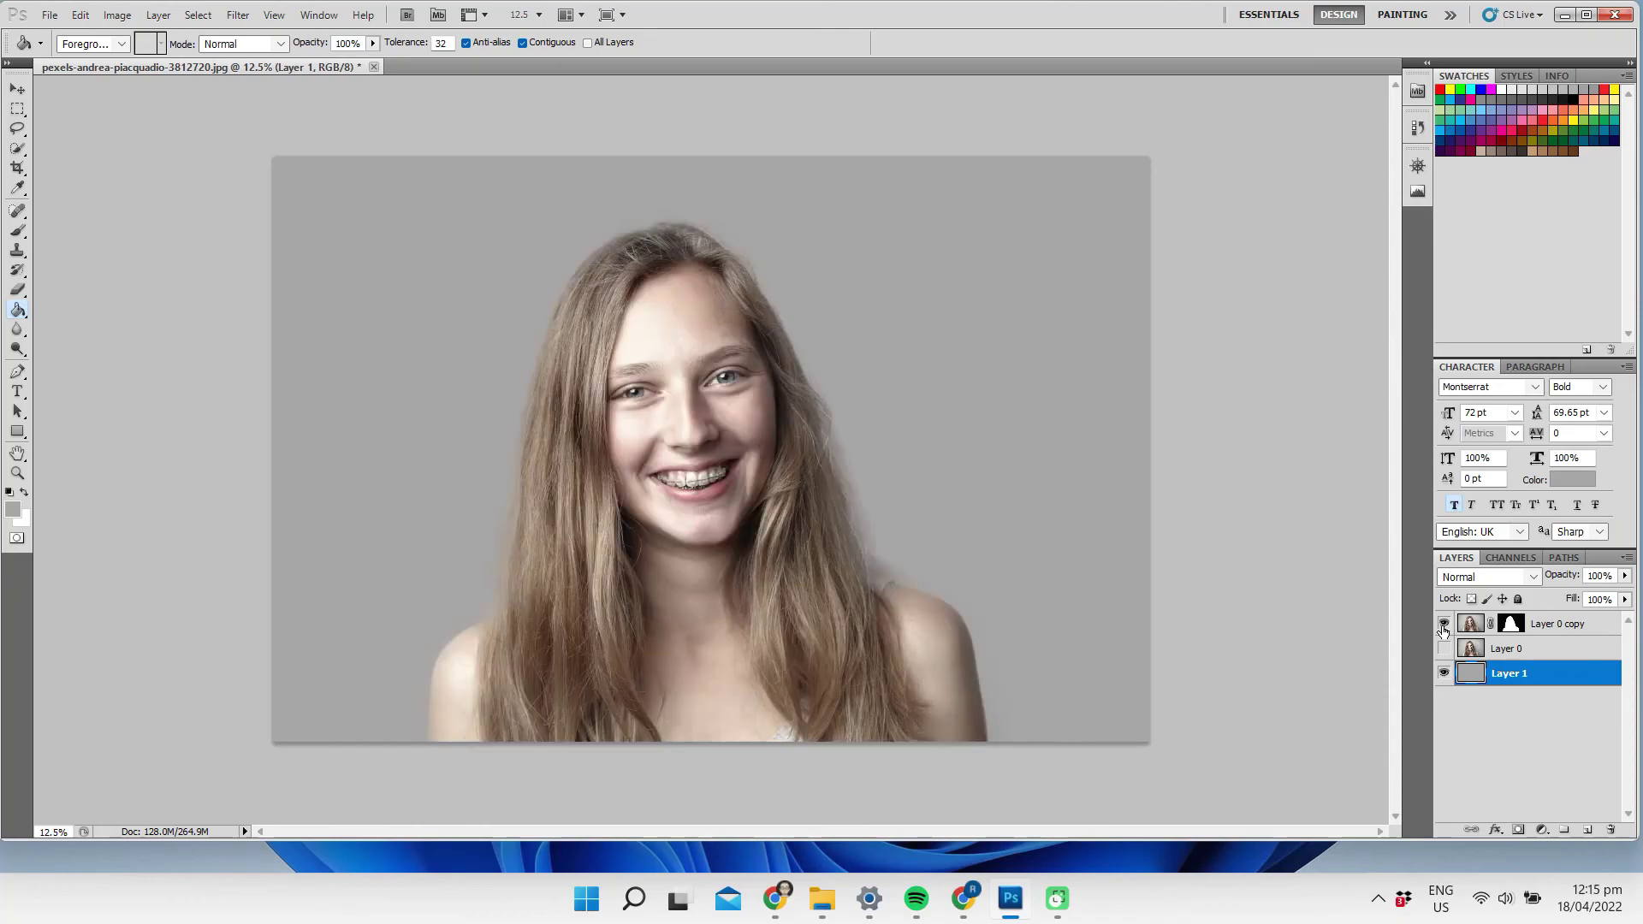